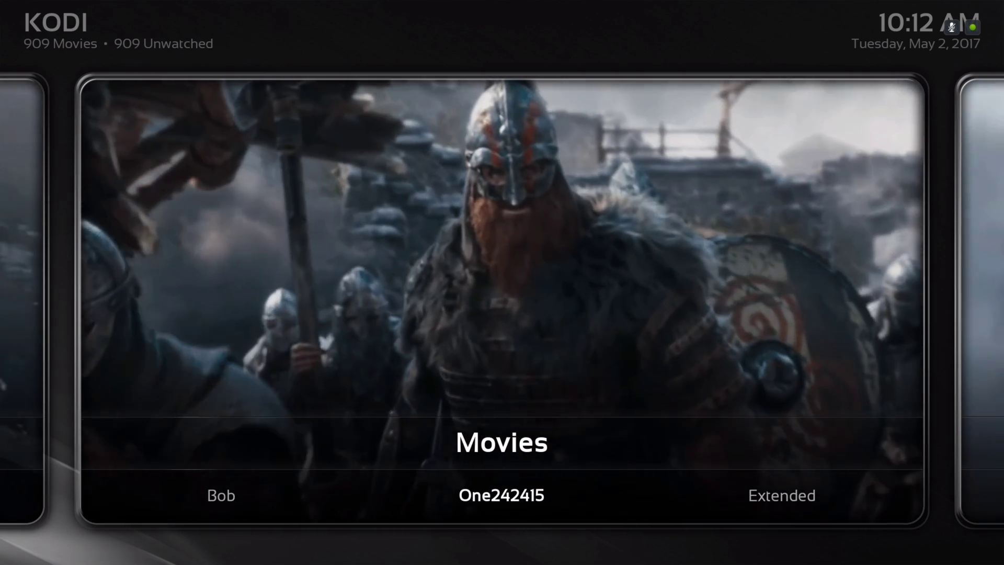
# From the home screen's Movies item, open the library listing all 909 films.
pyautogui.press('Right')
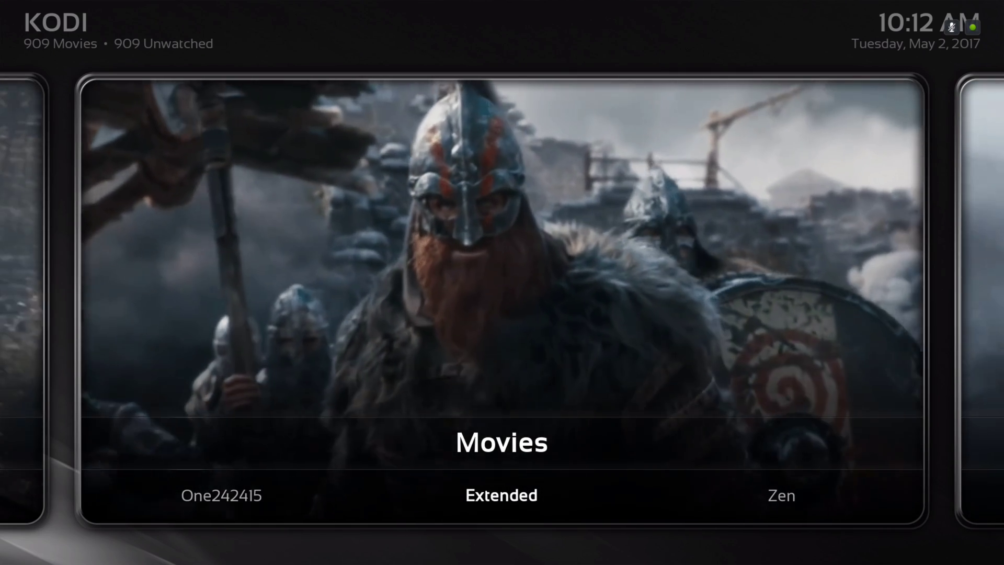
pyautogui.press('Up')
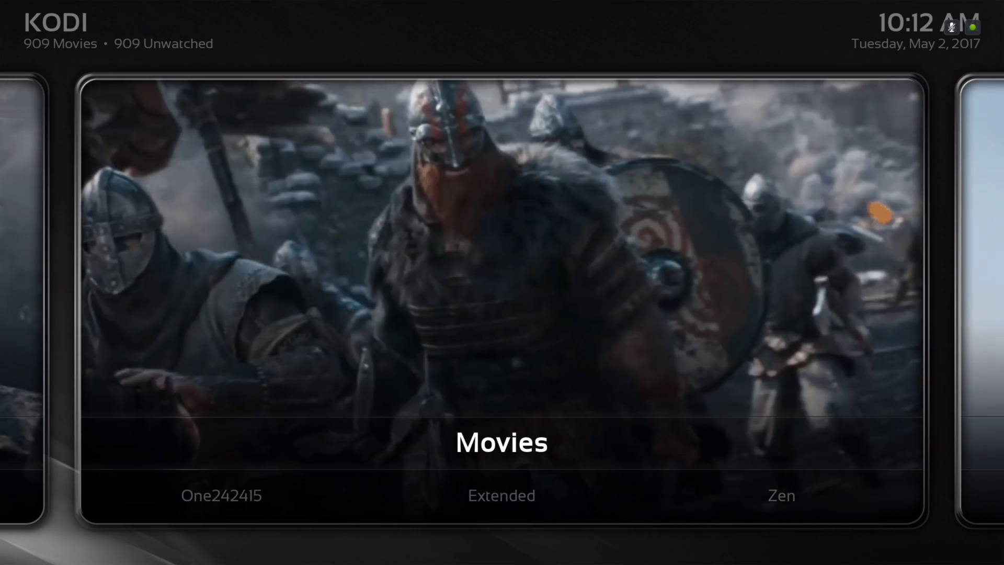
pyautogui.press('Return')
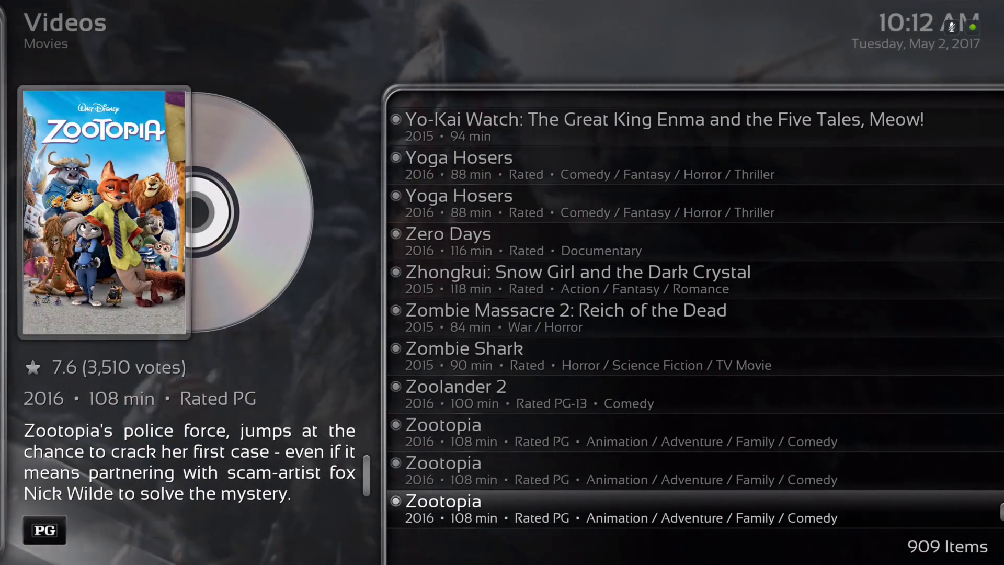
# Scroll up the end of the movie list past Zoolander 2, Zombie Shark and Zhongkui.
pyautogui.press('Up')
pyautogui.press('Up')
pyautogui.press('Up')
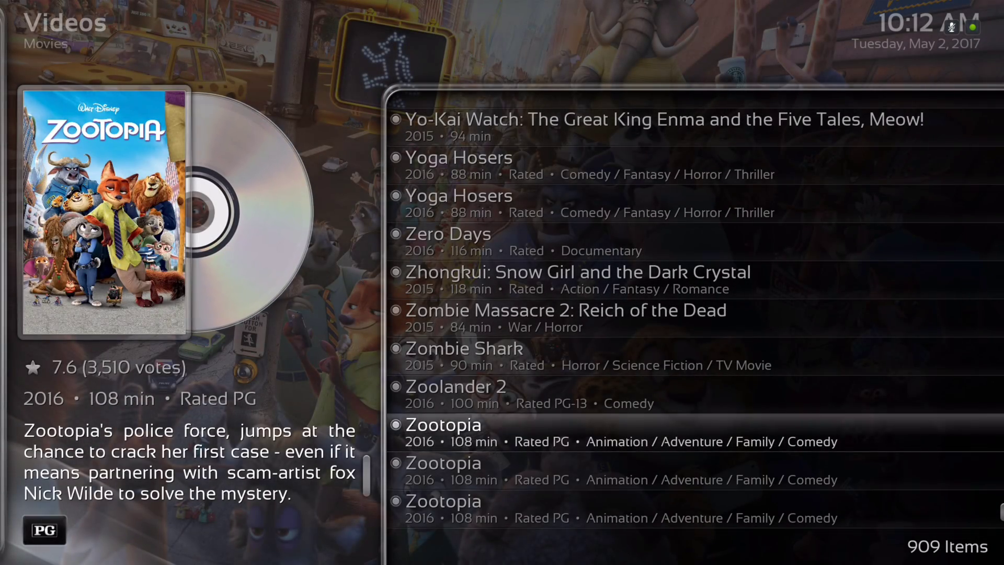
pyautogui.press('Up')
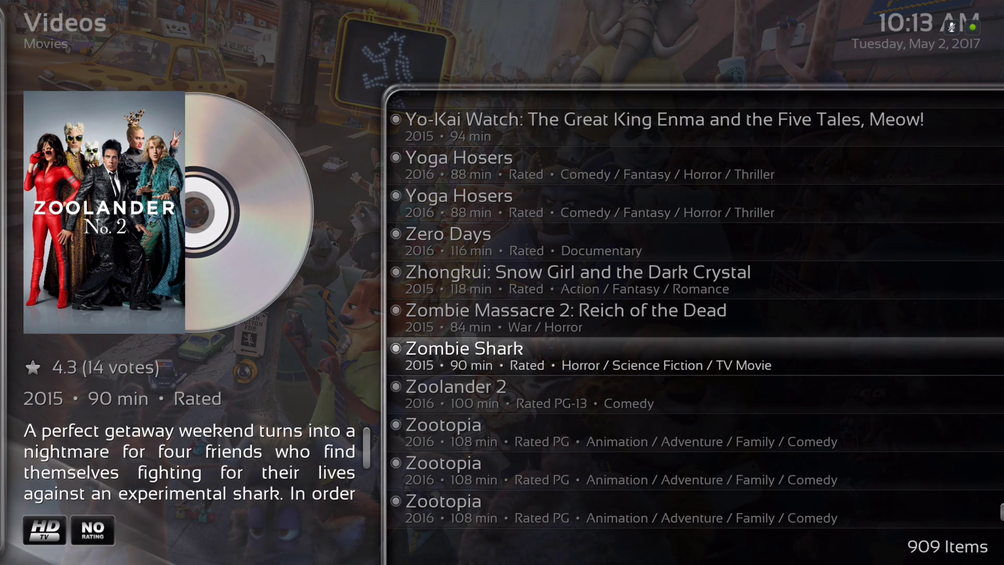
pyautogui.press('Down')
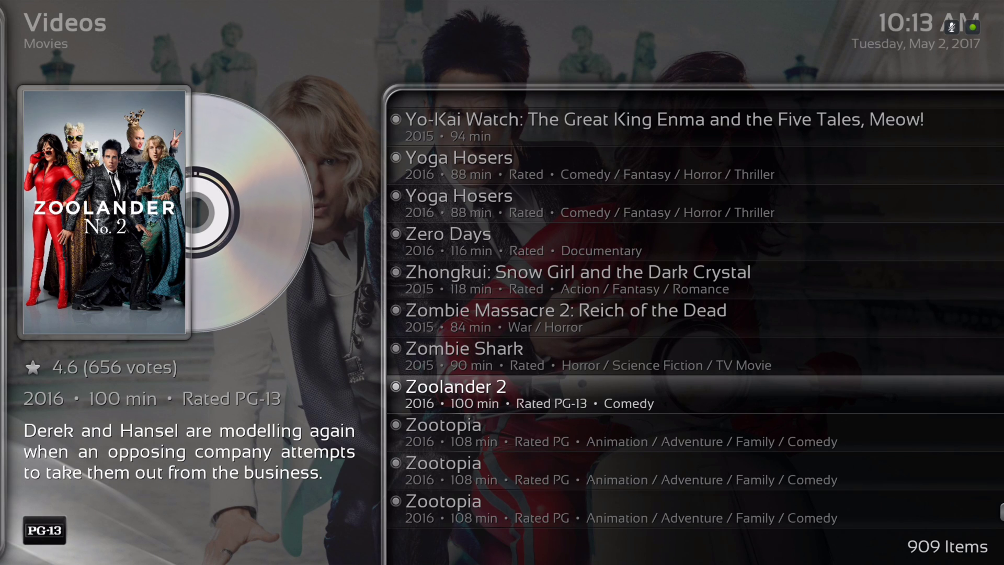
pyautogui.press('Up')
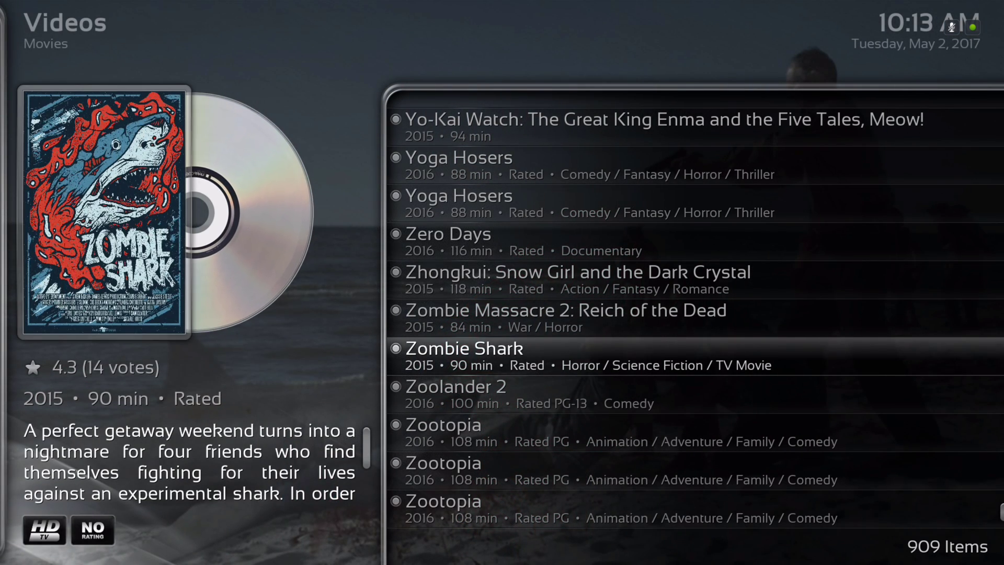
pyautogui.press('Up')
pyautogui.press('Up')
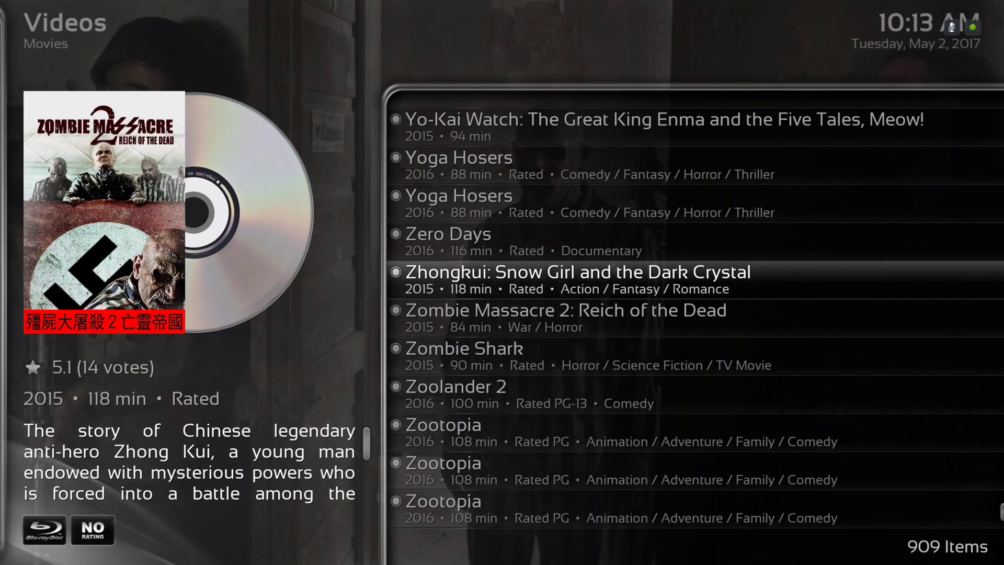
pyautogui.press('Up')
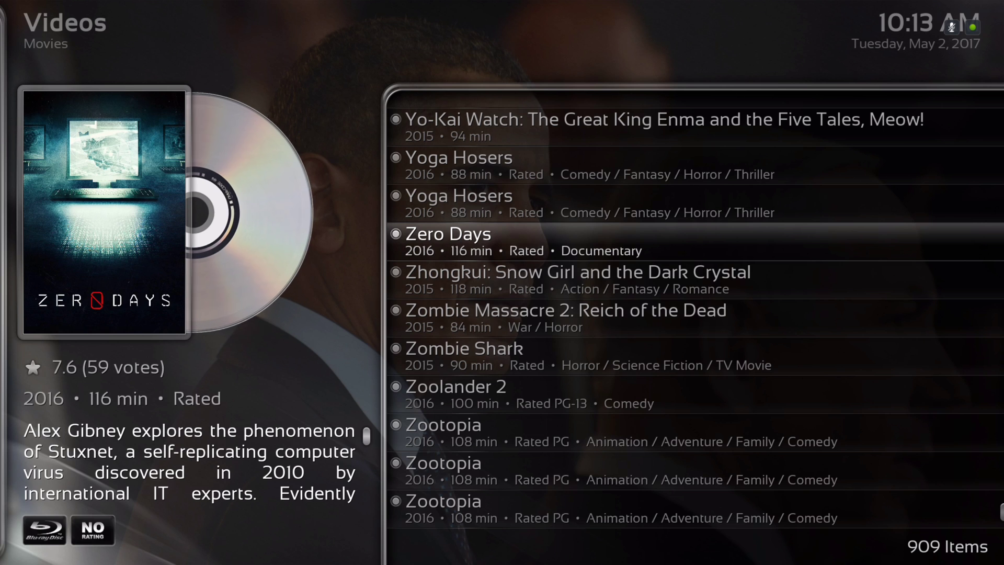
# Glance at the movie view and sort options panel, close it, and return home.
pyautogui.press('Left')
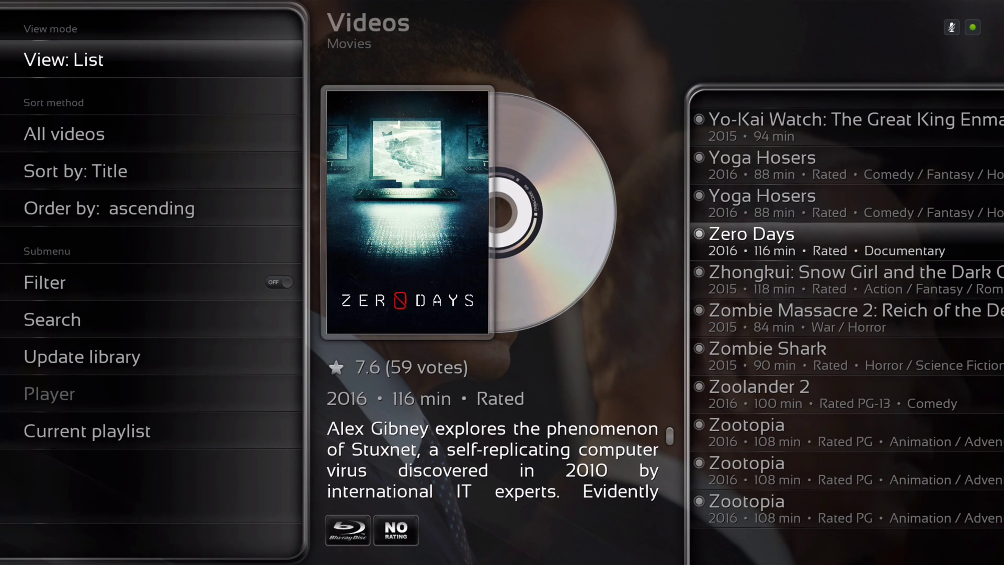
pyautogui.press('Down')
pyautogui.press('Down')
pyautogui.press('Down')
pyautogui.press('Down')
pyautogui.press('Down')
pyautogui.press('Down')
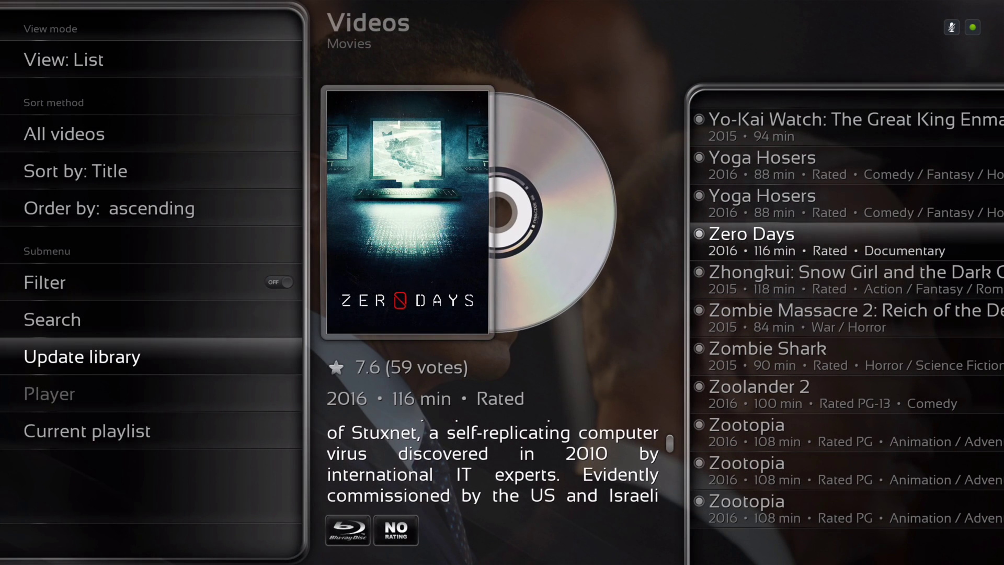
pyautogui.press('Up')
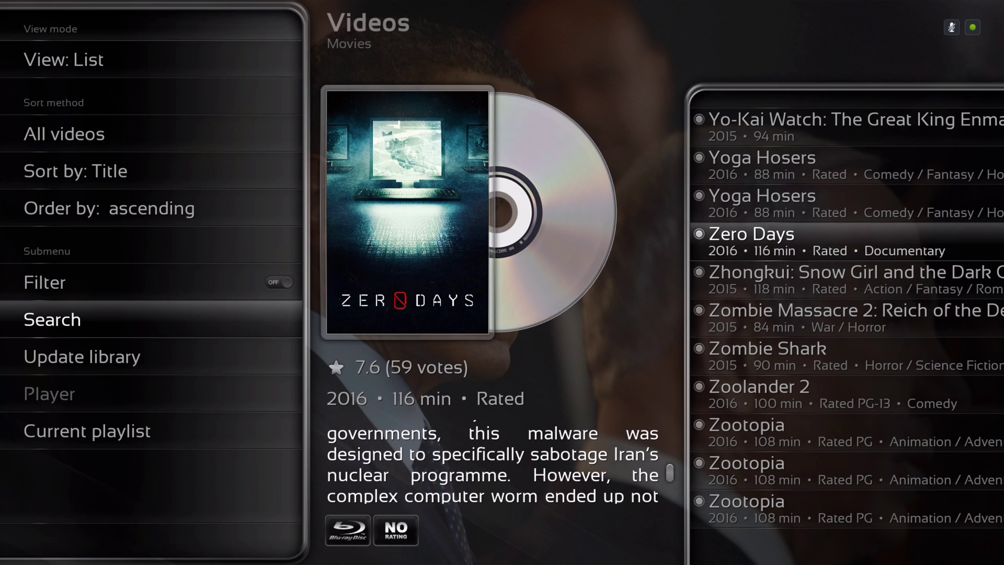
pyautogui.press('Right')
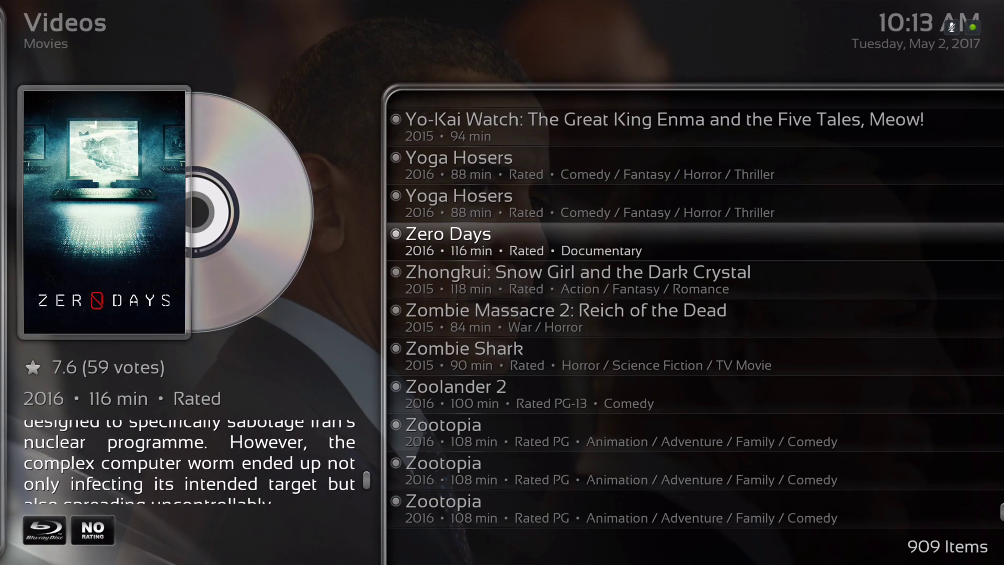
pyautogui.press('Right')
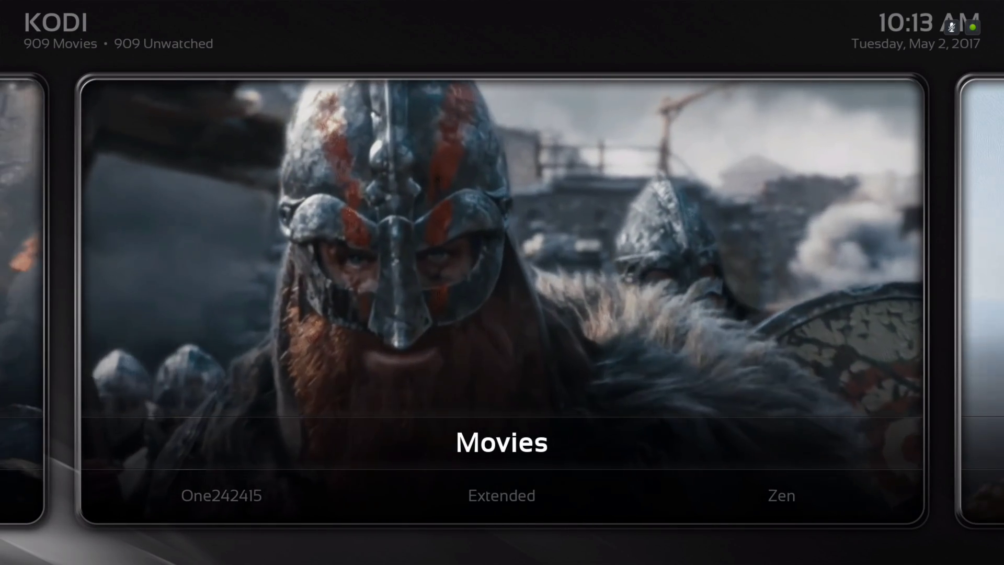
# Open the TV shows library and browse down past 13 Reasons Why and The 100 to Agent X.
pyautogui.press('Right')
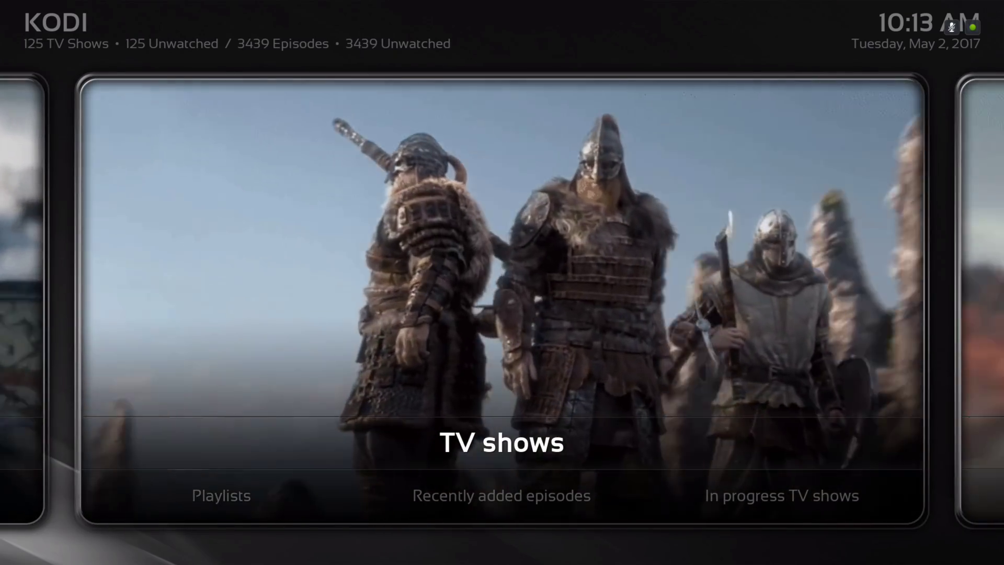
pyautogui.press('Return')
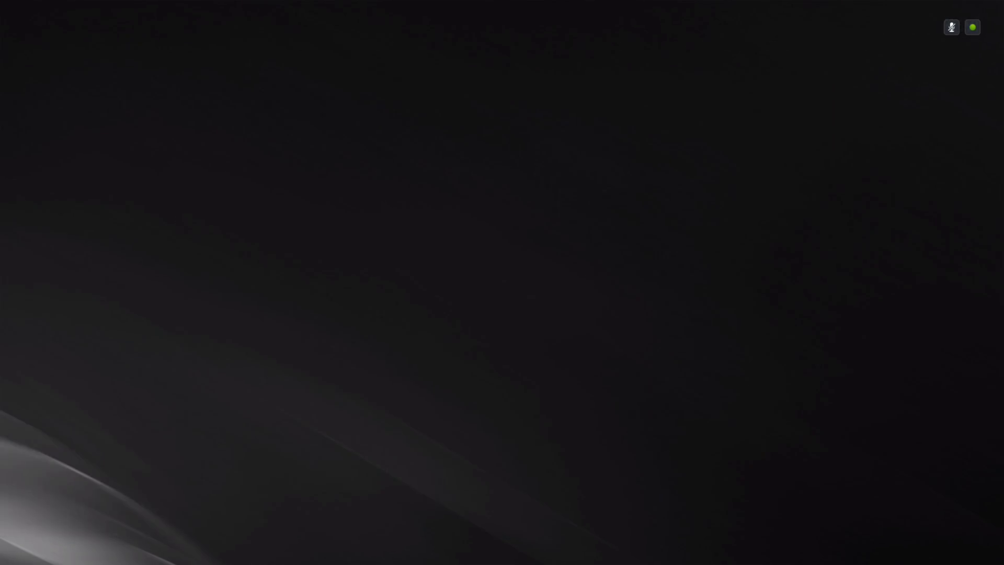
pyautogui.press('Down')
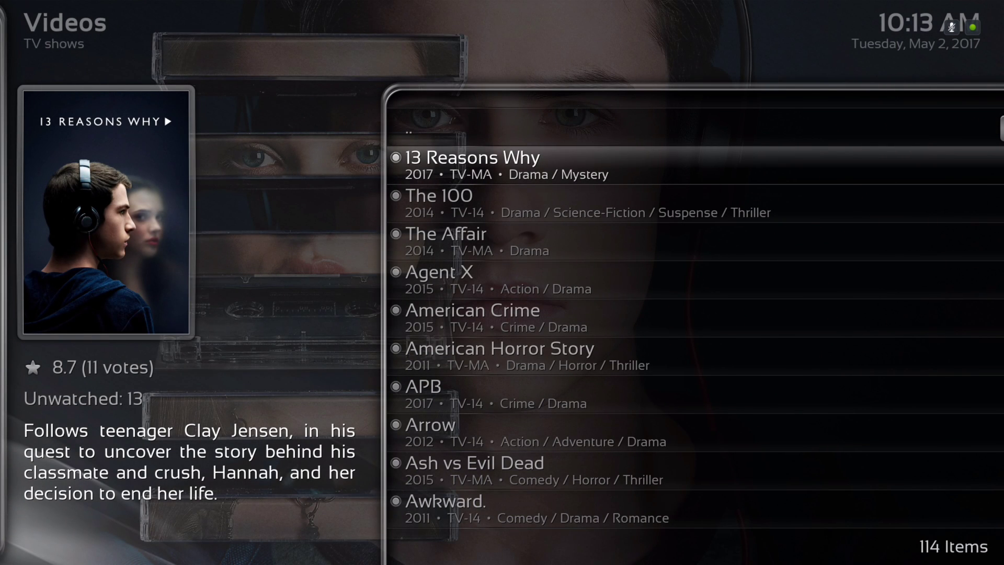
pyautogui.press('Down')
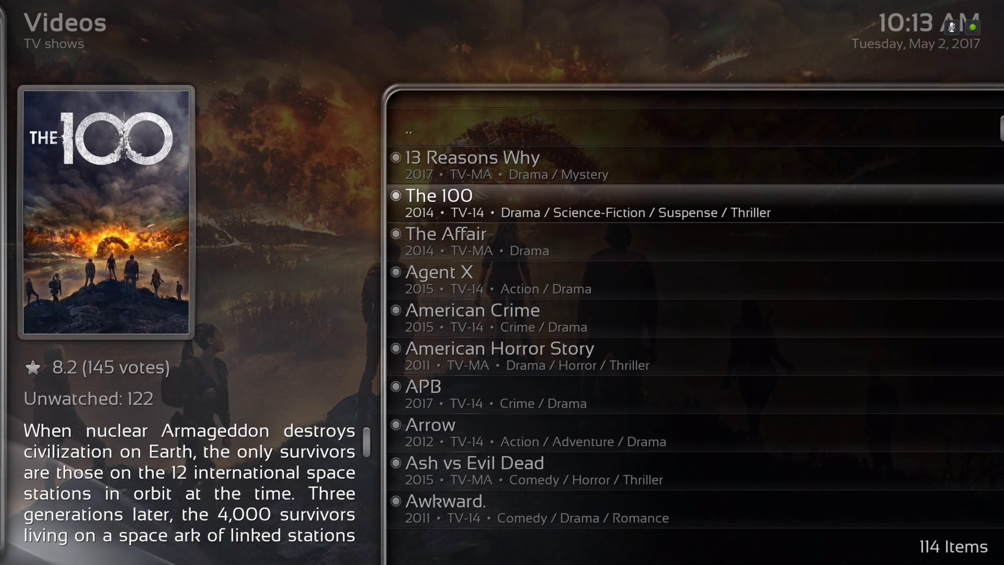
pyautogui.press('Down')
pyautogui.press('Down')
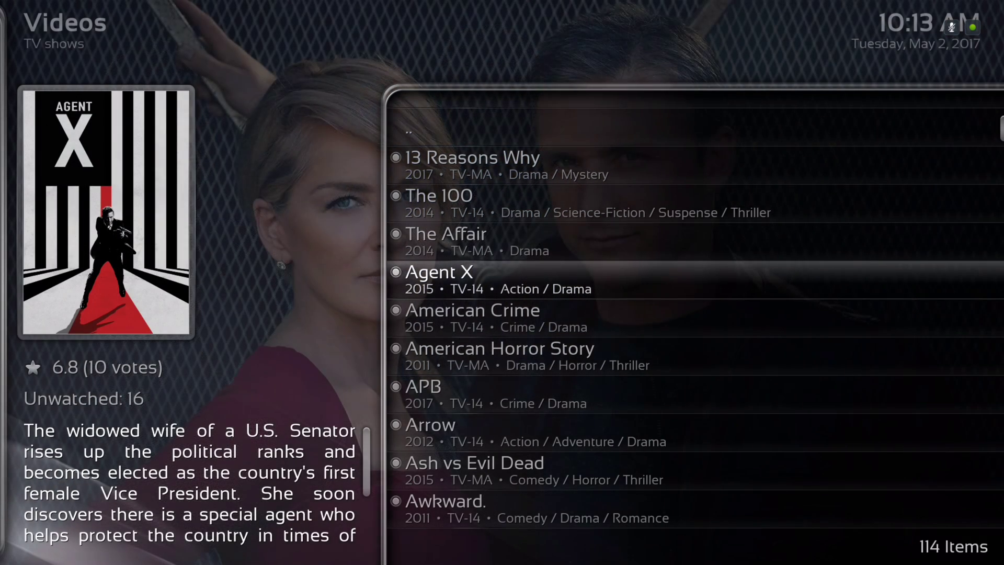
# Look over the TV shows view and sort options panel, then close it.
pyautogui.press('Left')
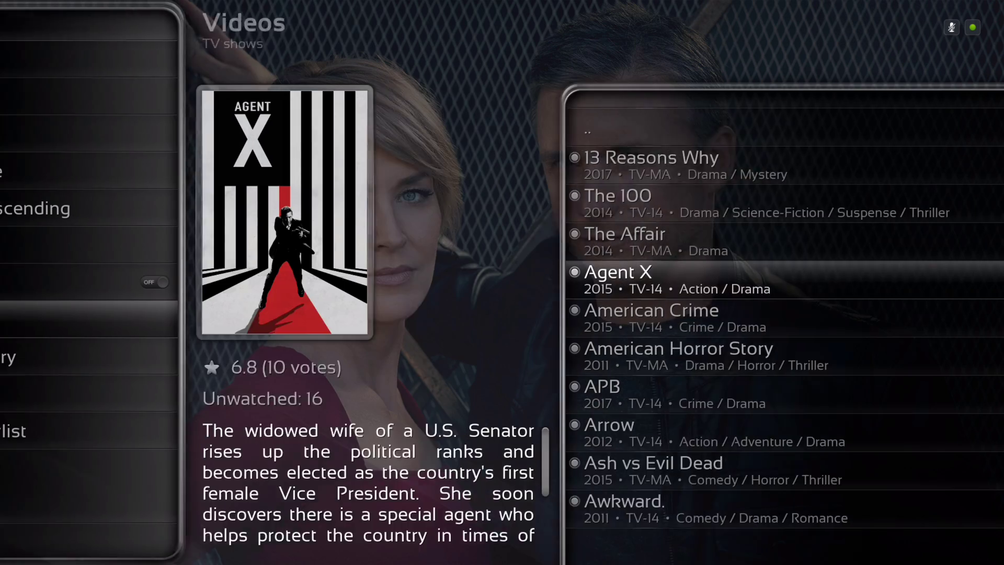
pyautogui.press('Down')
pyautogui.press('Up')
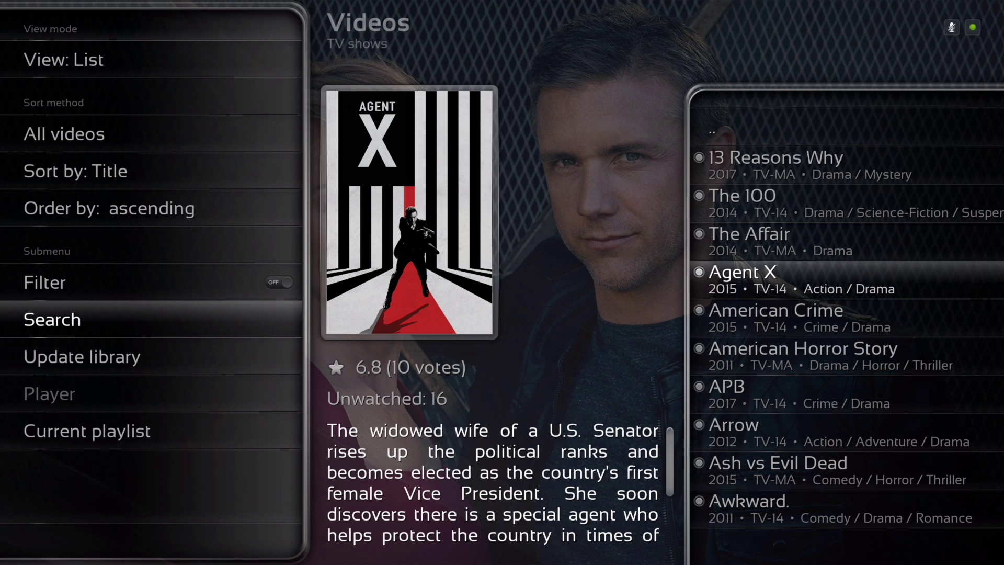
pyautogui.press('Right')
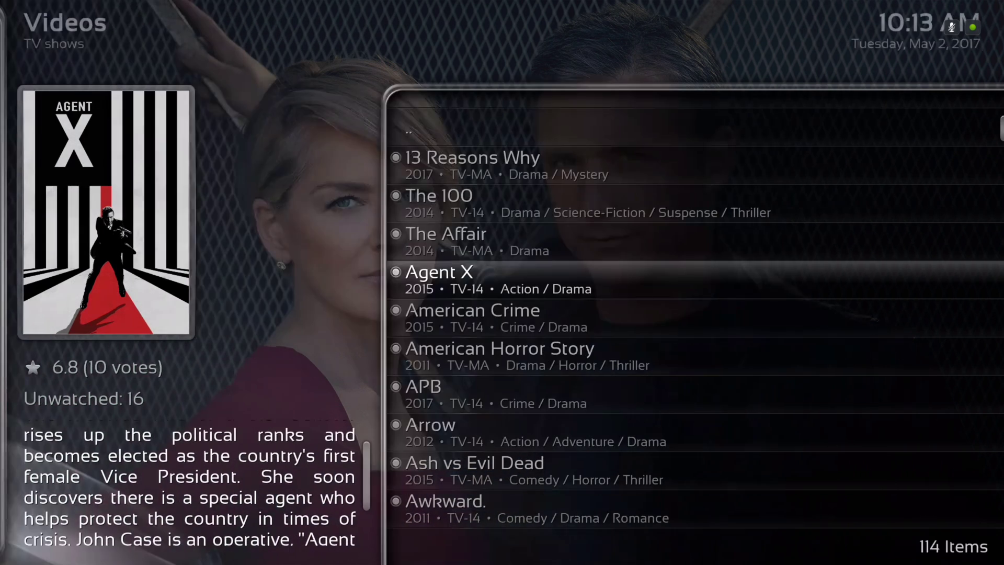
# Browse down to American Crime and APB, then return home to the Music item.
pyautogui.press('Down')
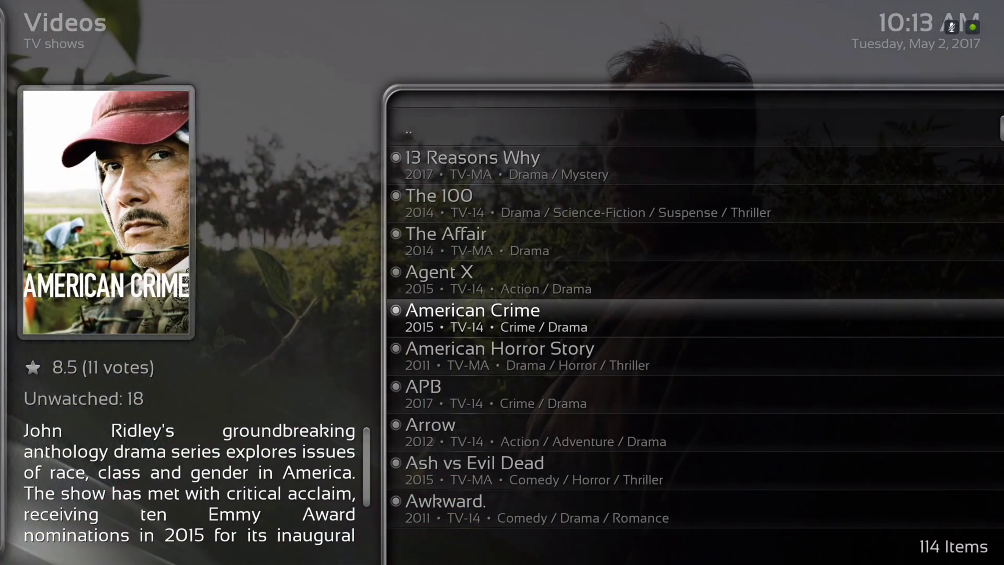
pyautogui.press('Down')
pyautogui.press('Down')
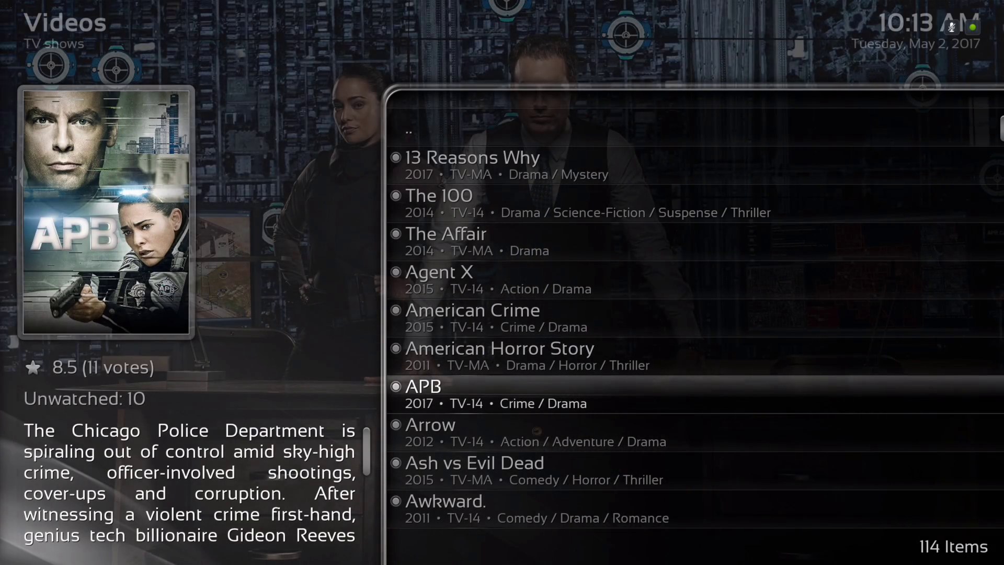
pyautogui.press('Escape')
pyautogui.press('Left')
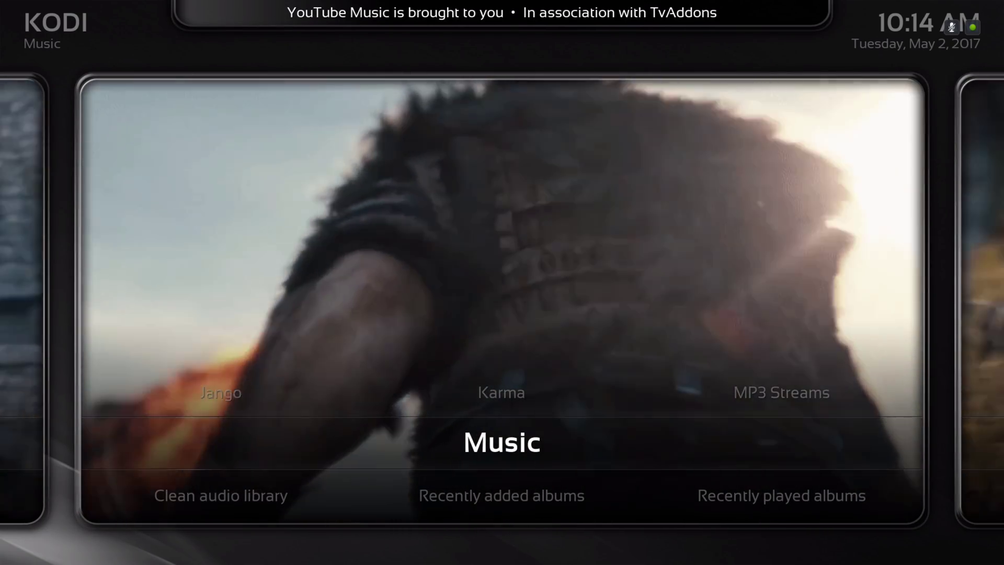
# Browse the Karma, MP3 Streams and Mos Popular add-on shortcuts, ending on Live TV.
pyautogui.press('Up')
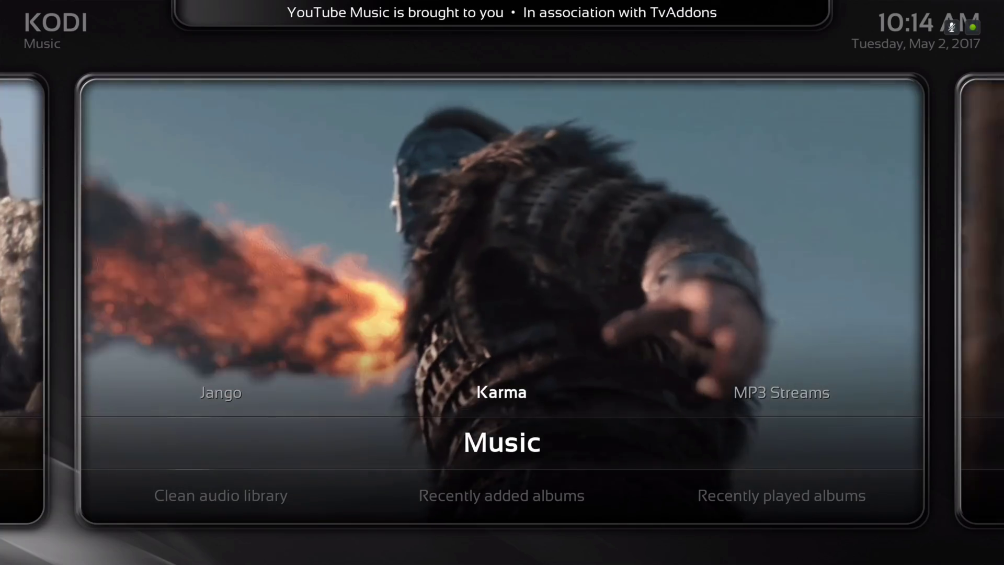
pyautogui.press('Right')
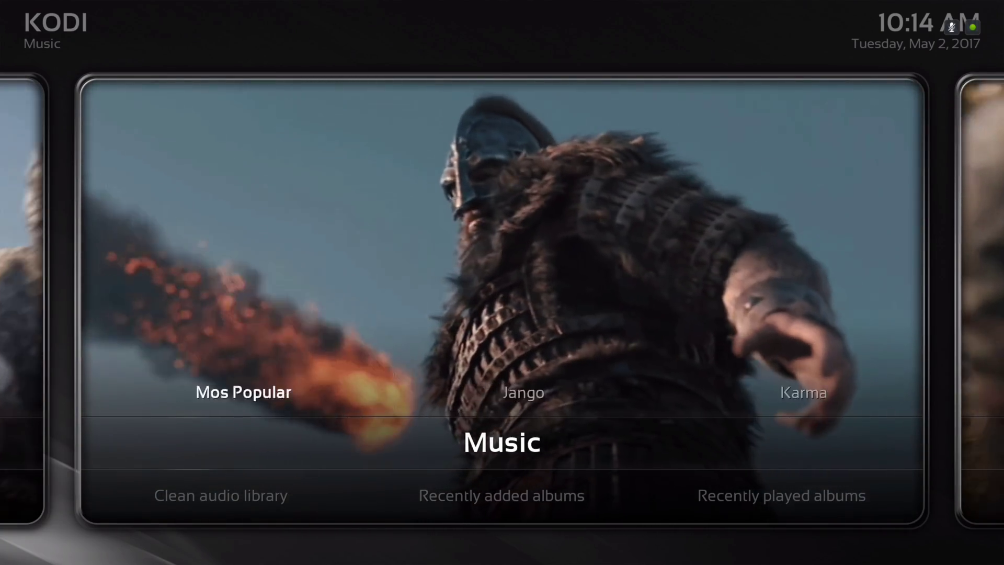
pyautogui.press('Right')
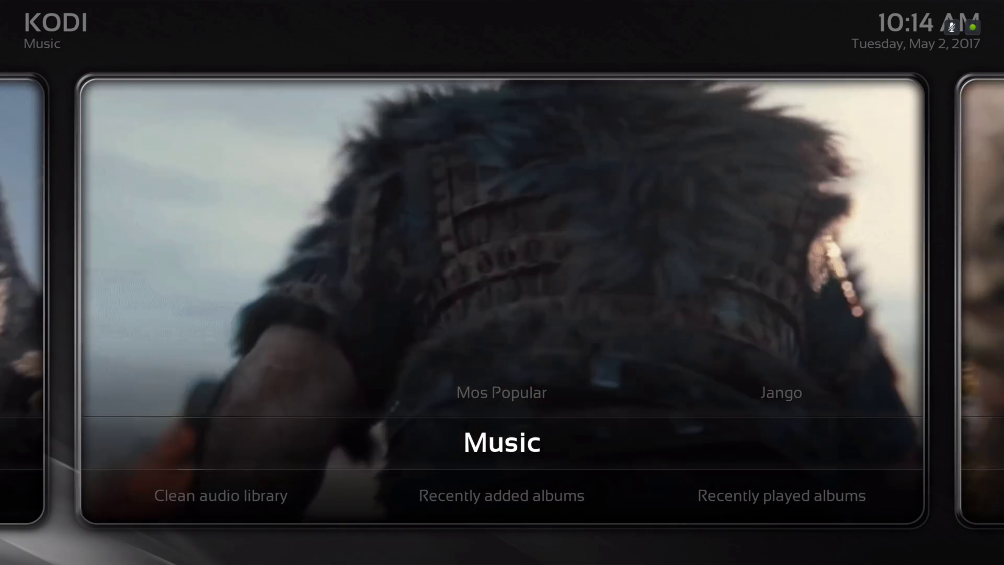
pyautogui.press('Right')
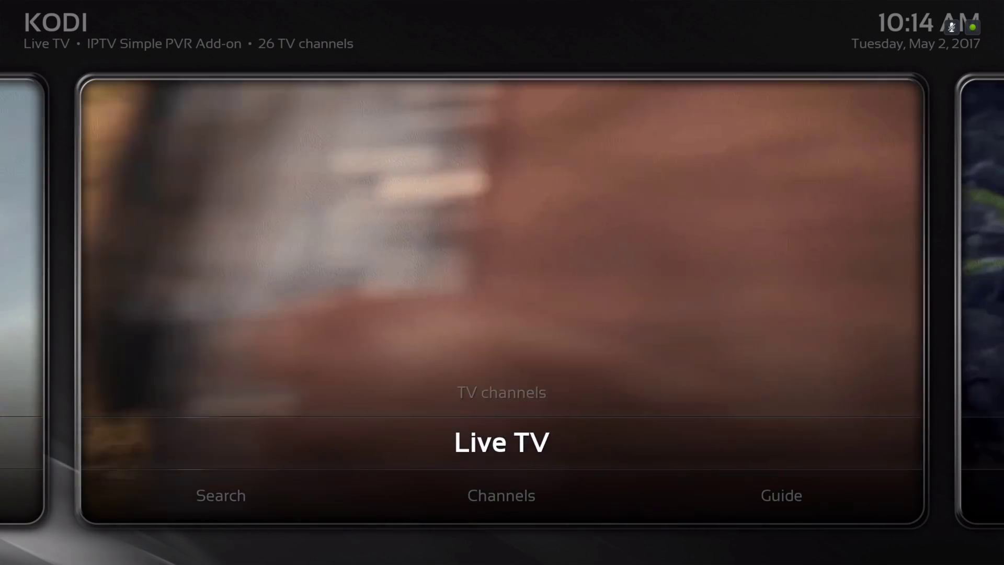
# Open Live TV, scroll through all 26 channels from Alternative to MC Play, then go back home.
pyautogui.press('Return')
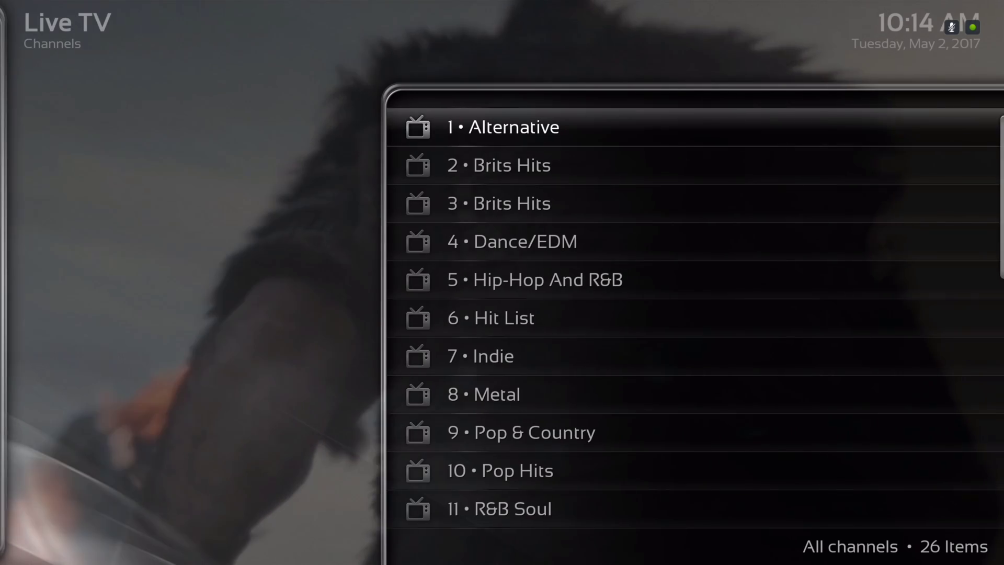
pyautogui.press('Down')
pyautogui.press('Down')
pyautogui.press('Down')
pyautogui.press('Down')
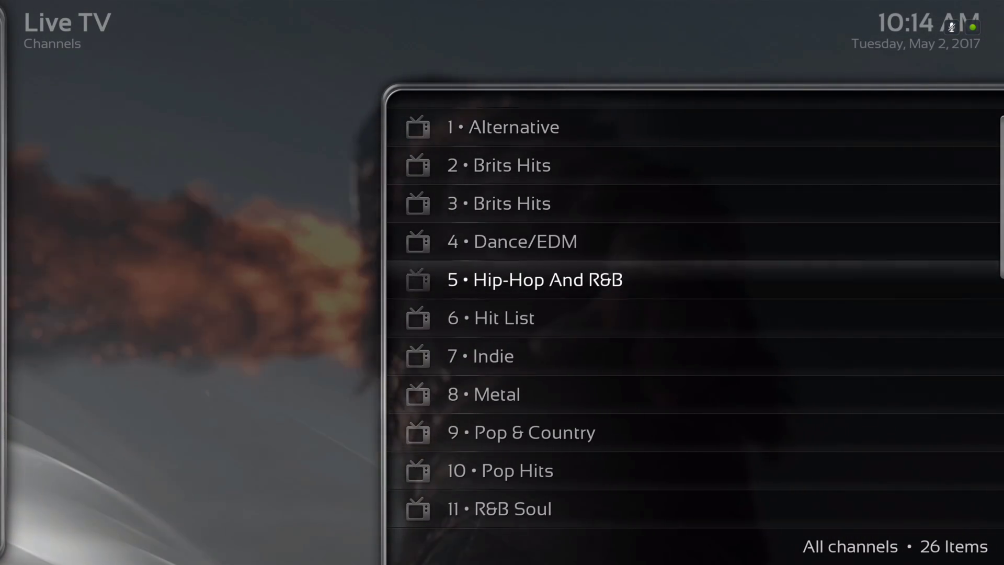
pyautogui.press('Down')
pyautogui.press('Down')
pyautogui.press('Down')
pyautogui.press('Down')
pyautogui.press('Down')
pyautogui.press('Down')
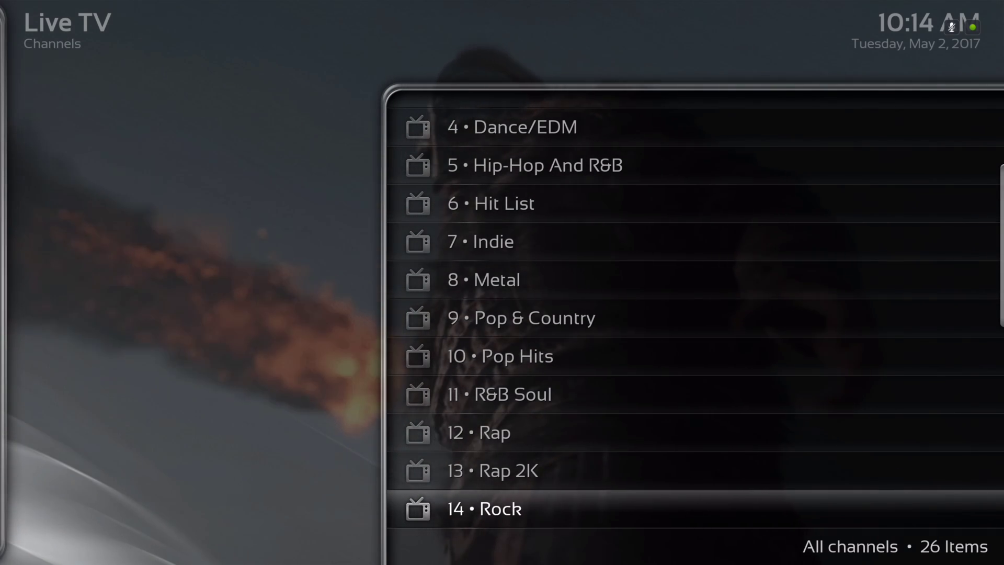
pyautogui.press('Up')
pyautogui.press('Up')
pyautogui.press('Up')
pyautogui.press('Up')
pyautogui.press('Up')
pyautogui.press('Up')
pyautogui.press('Up')
pyautogui.press('Down')
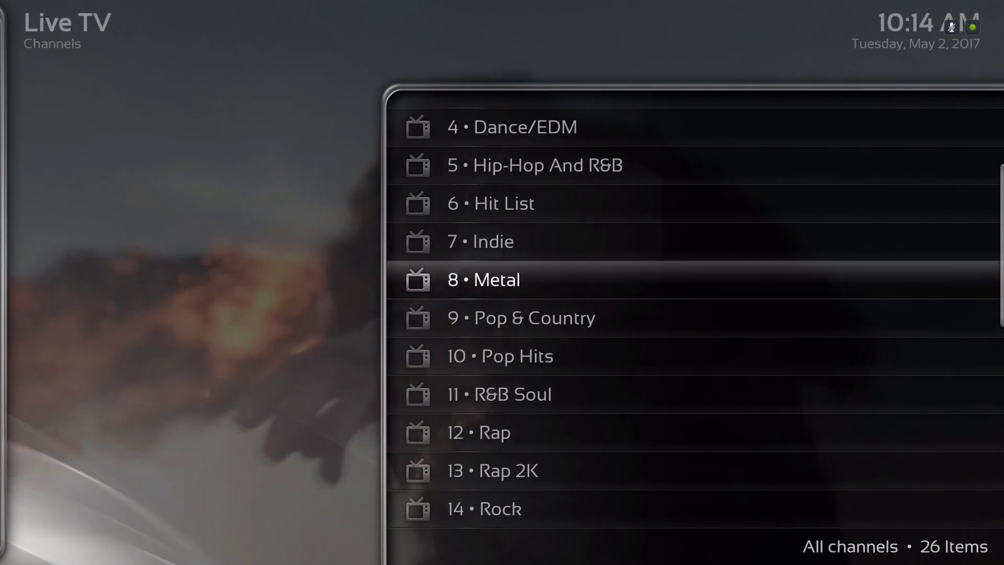
pyautogui.press('Down')
pyautogui.press('Down')
pyautogui.press('Down')
pyautogui.press('Down')
pyautogui.press('Down')
pyautogui.press('Down')
pyautogui.press('Down')
pyautogui.press('Down')
pyautogui.press('Down')
pyautogui.press('Down')
pyautogui.press('Down')
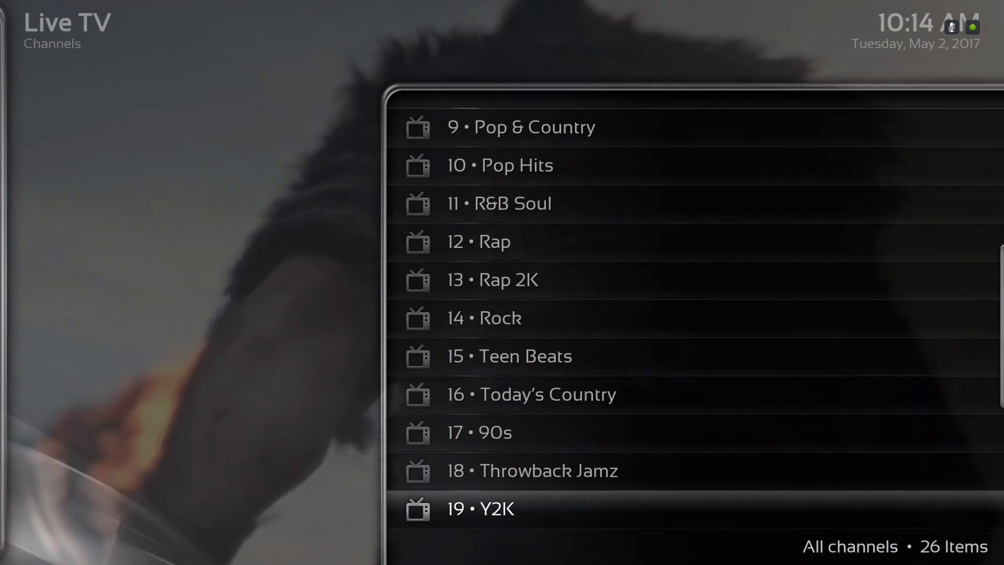
pyautogui.press('Down')
pyautogui.press('Down')
pyautogui.press('Down')
pyautogui.press('Down')
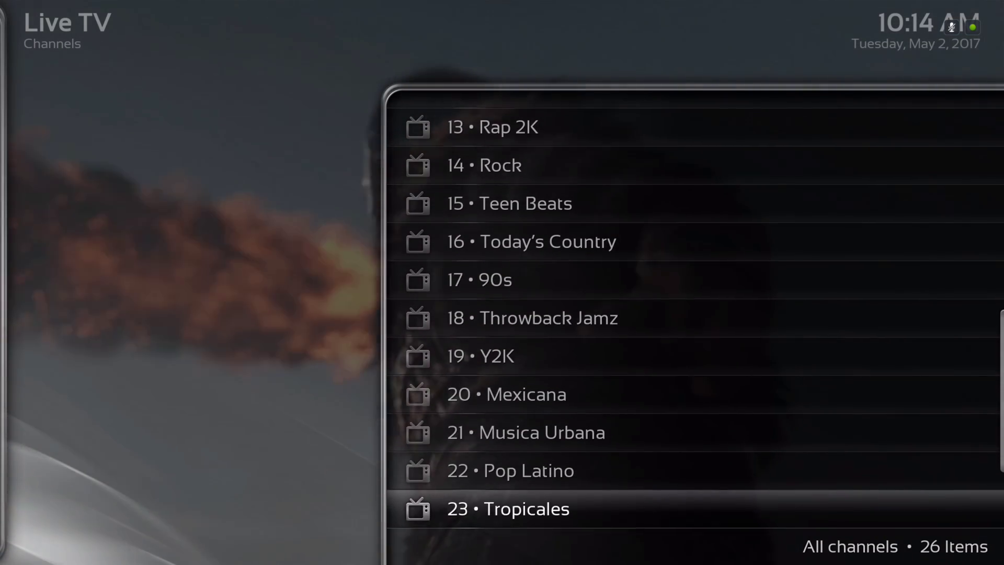
pyautogui.press('Down')
pyautogui.press('Down')
pyautogui.press('Down')
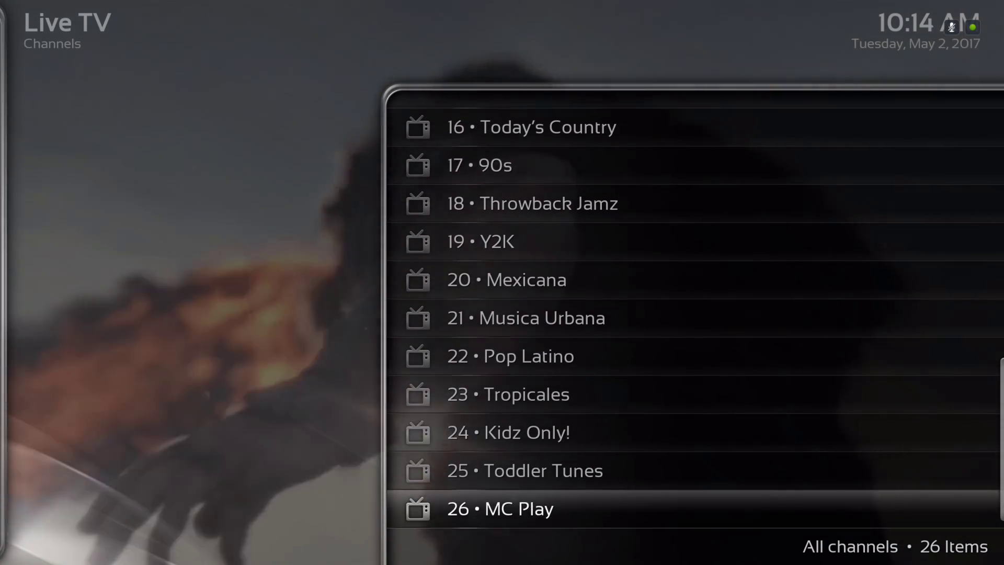
pyautogui.press('Down')
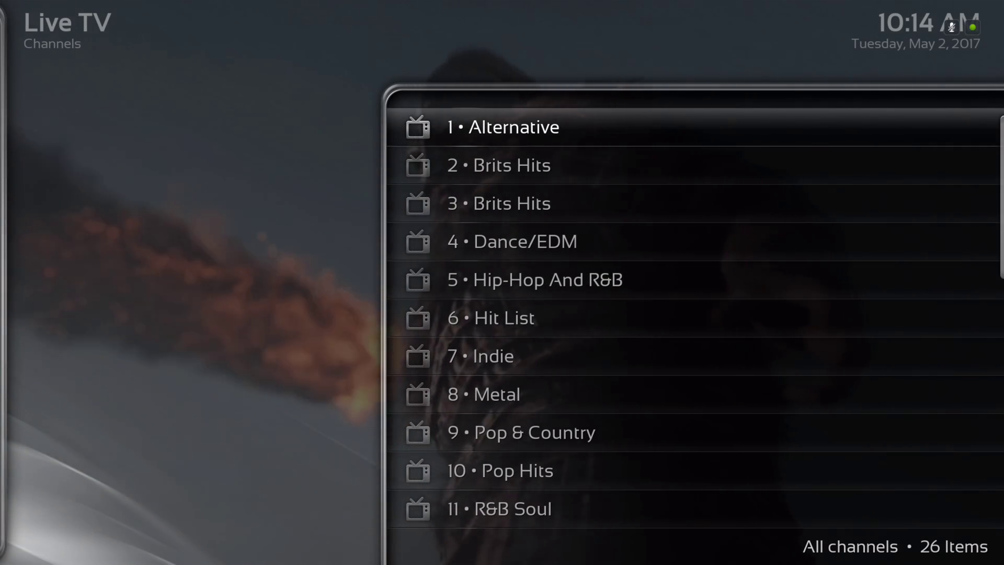
pyautogui.press('BackSpace')
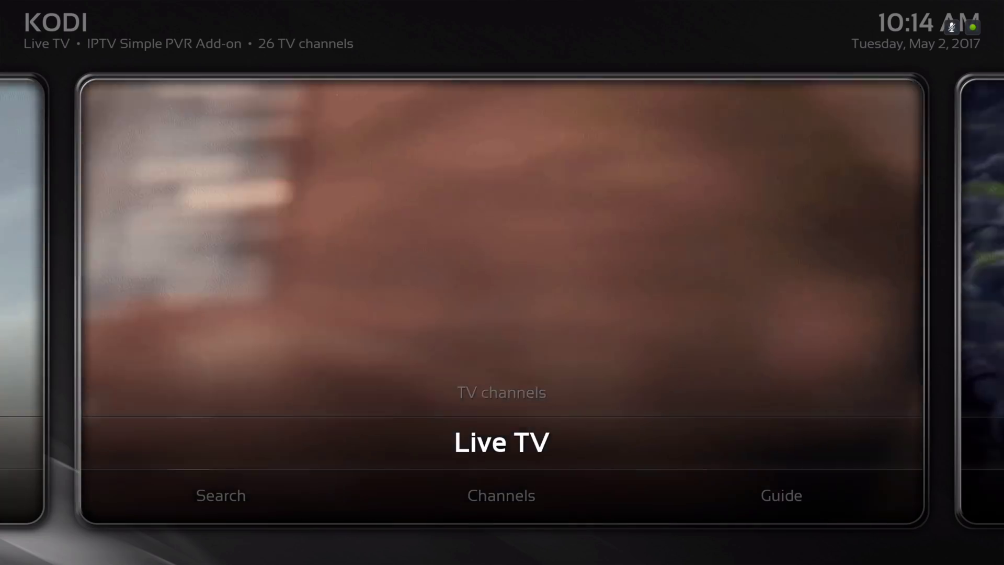
# Move the home menu to Settings and briefly view the File manager root.
pyautogui.press('Right')
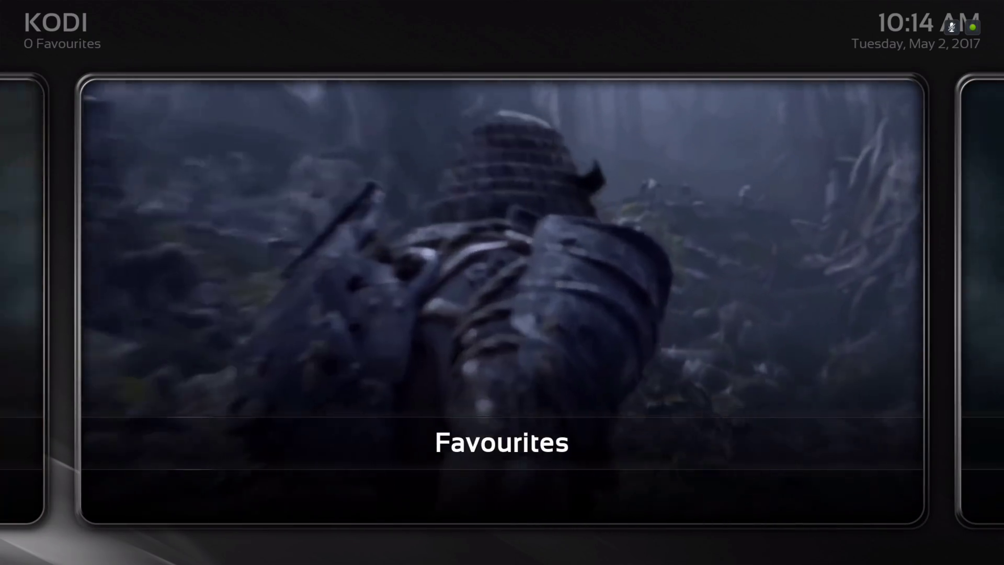
pyautogui.press('Right')
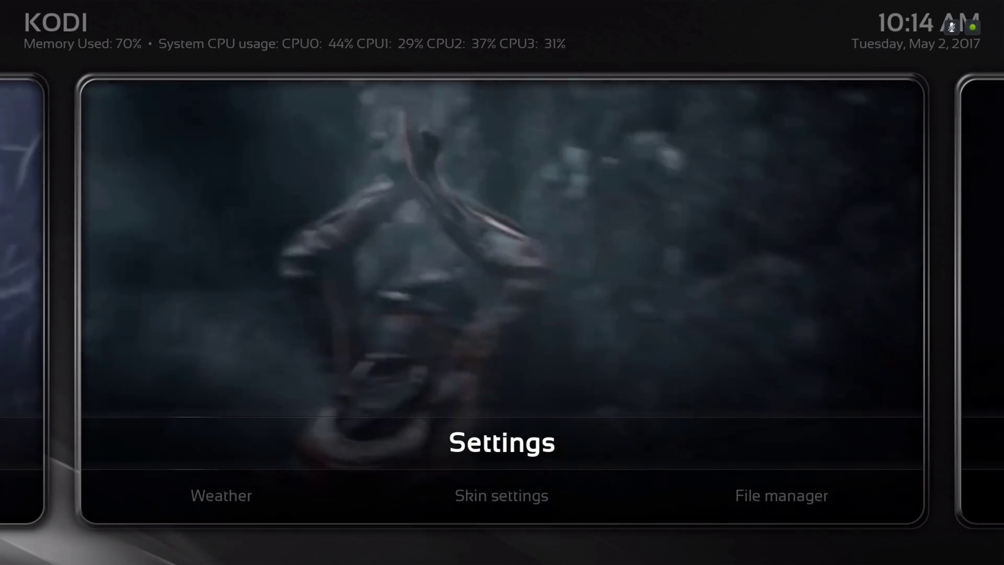
pyautogui.press('Down')
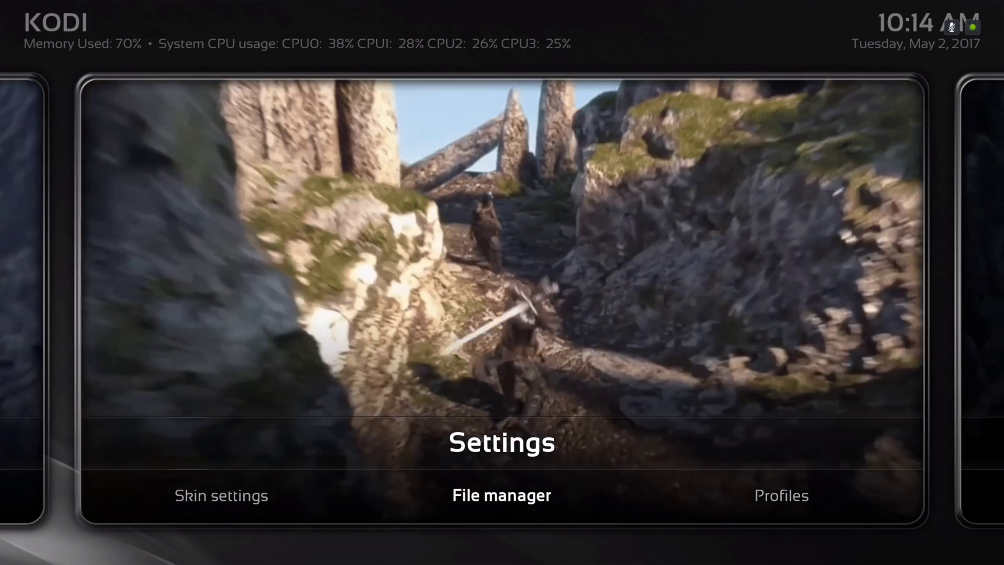
pyautogui.press('Return')
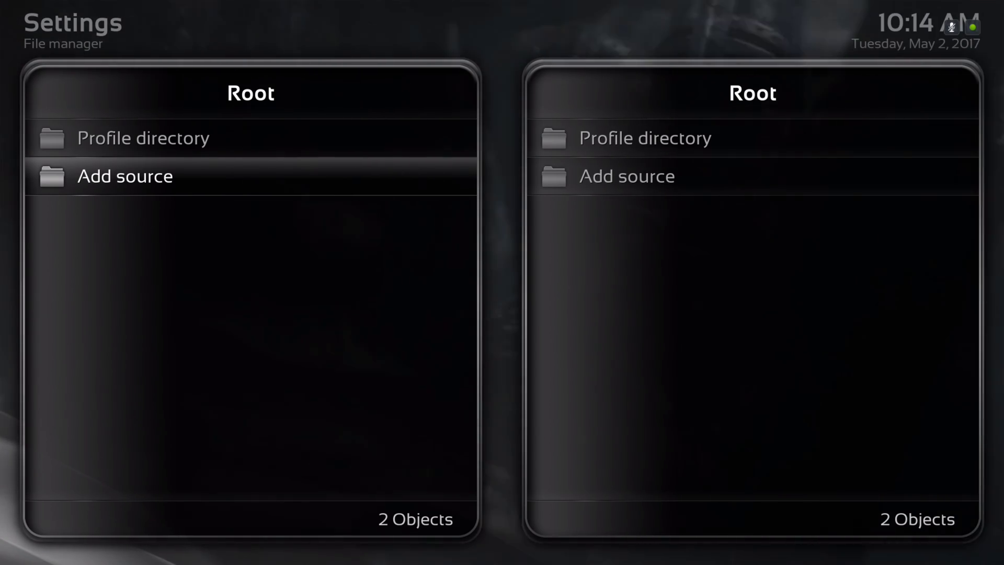
pyautogui.press('Escape')
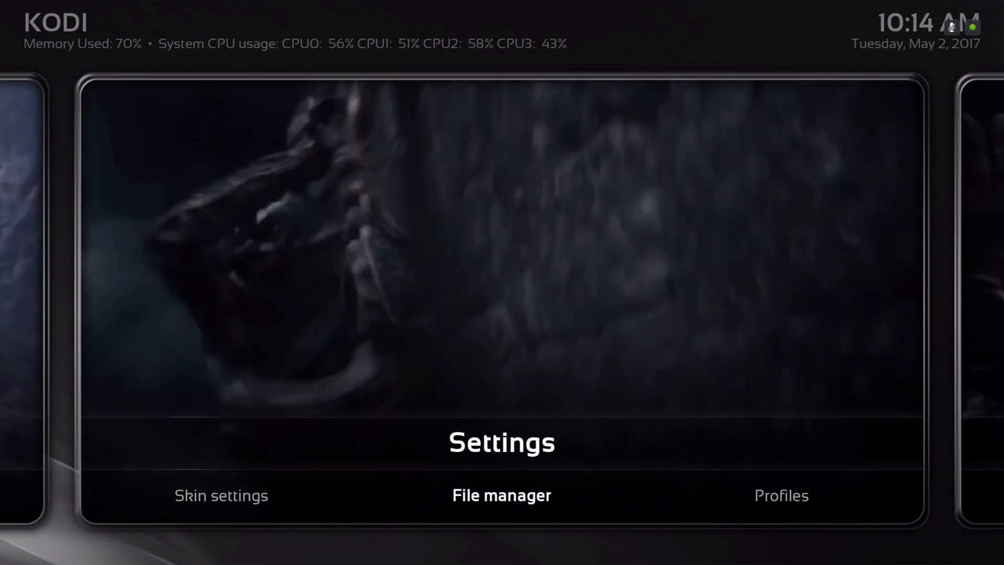
# Briefly view the Yahoo! Weather forecast and return to the Settings home item.
pyautogui.press('Left')
pyautogui.press('Left')
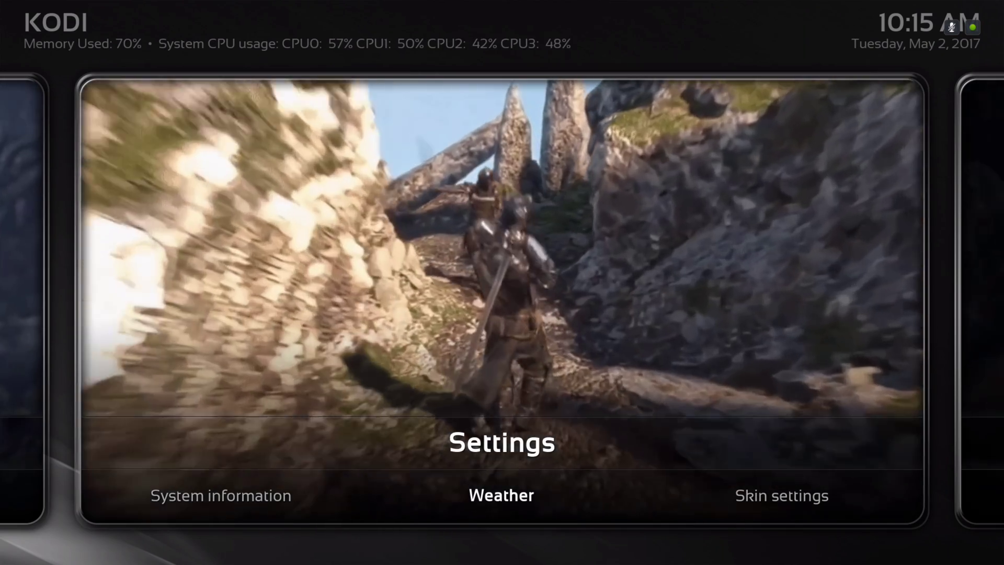
pyautogui.press('Return')
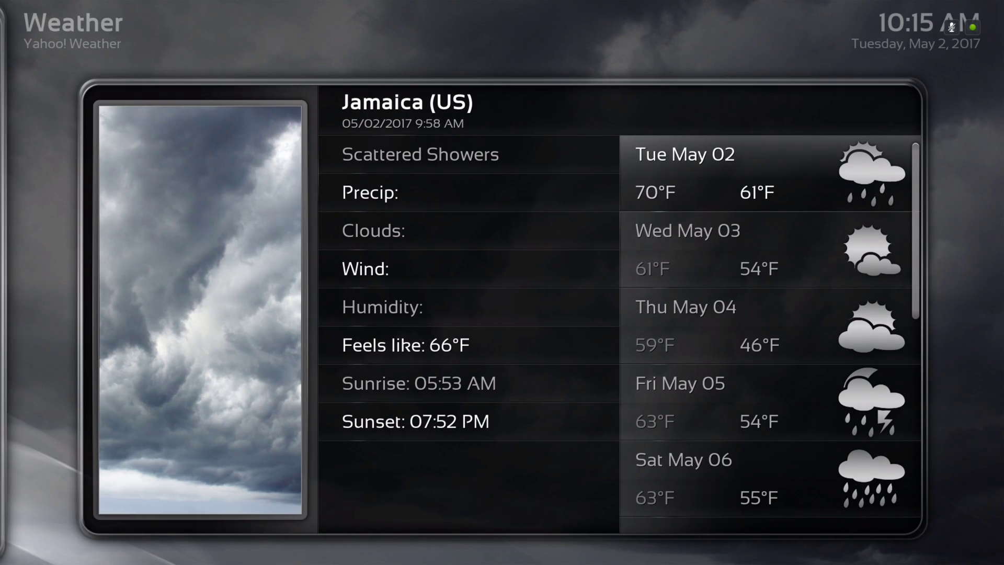
pyautogui.press('Escape')
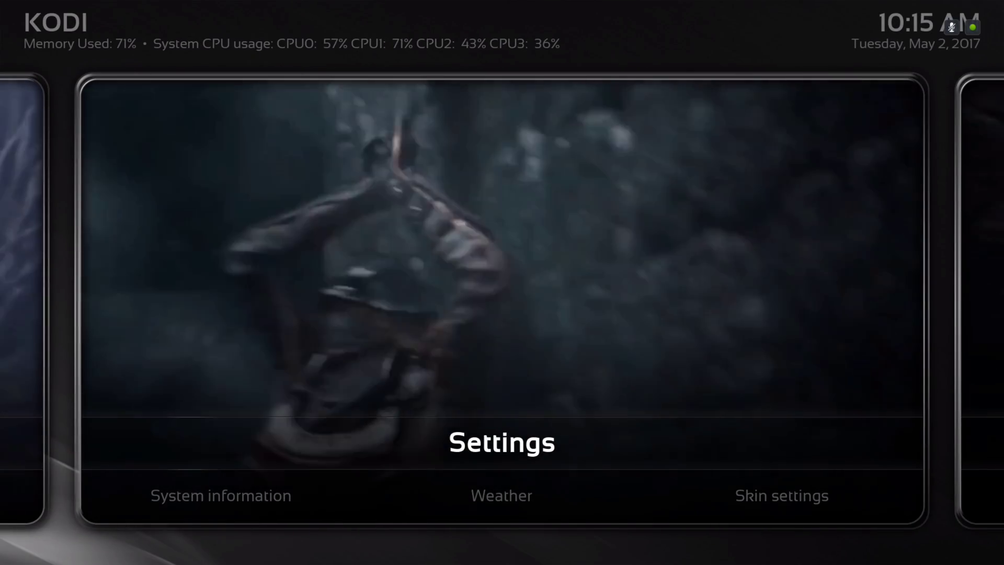
# Open Settings - General from the Settings tile on the home menu.
pyautogui.press('Left')
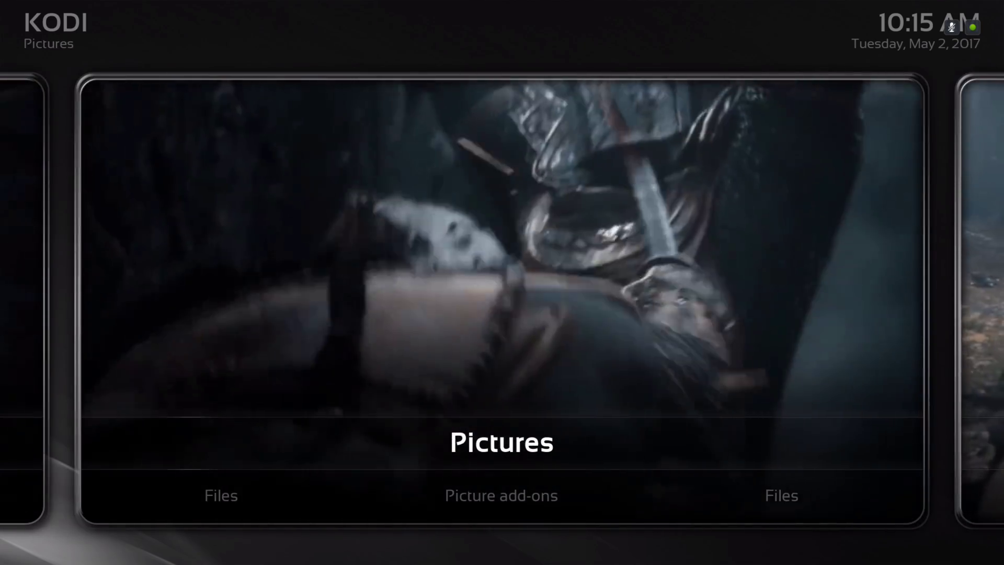
pyautogui.press('Right')
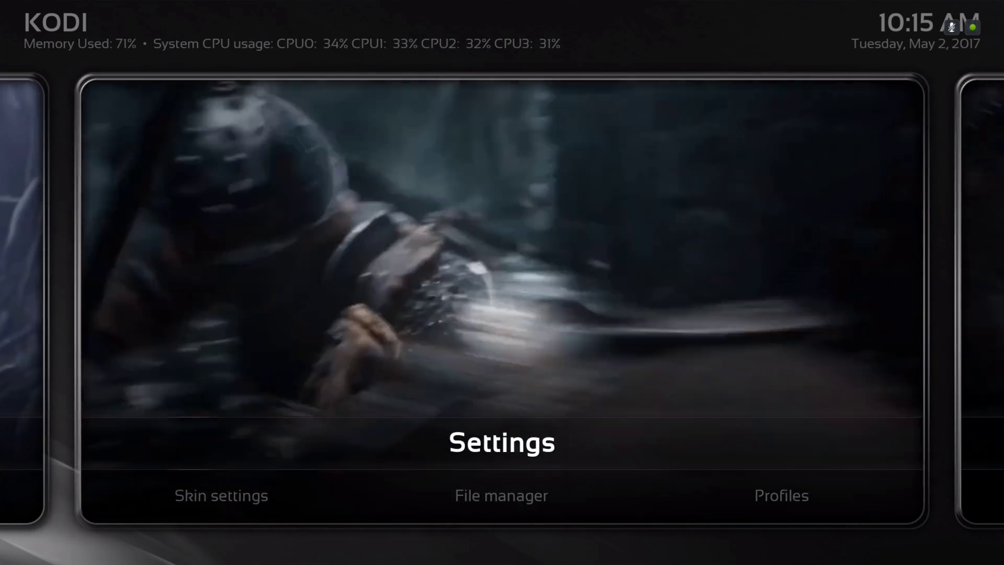
pyautogui.press('Return')
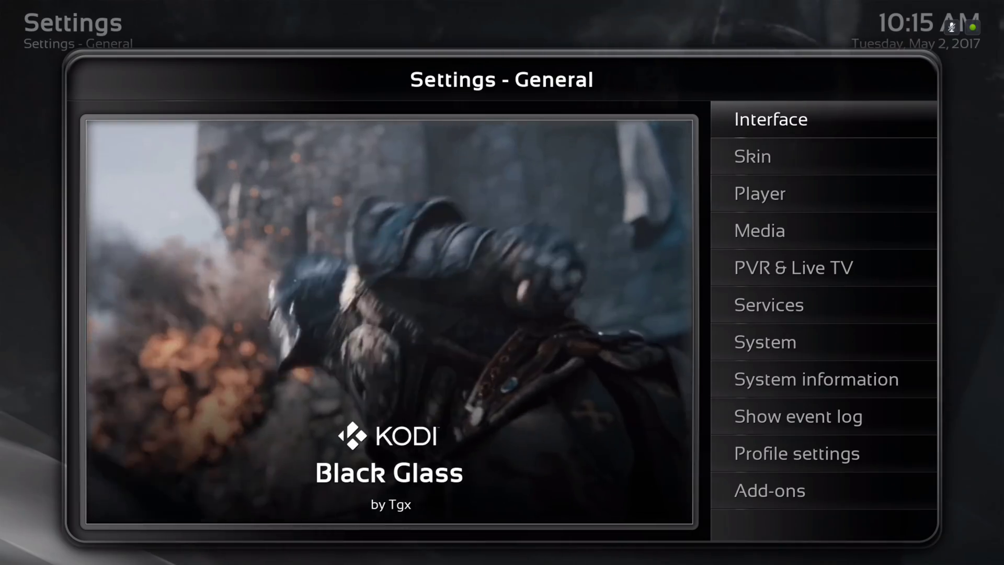
# Step through the Skin, Player, Media, PVR & Live TV, Services, System and event log categories.
pyautogui.click(753, 156)
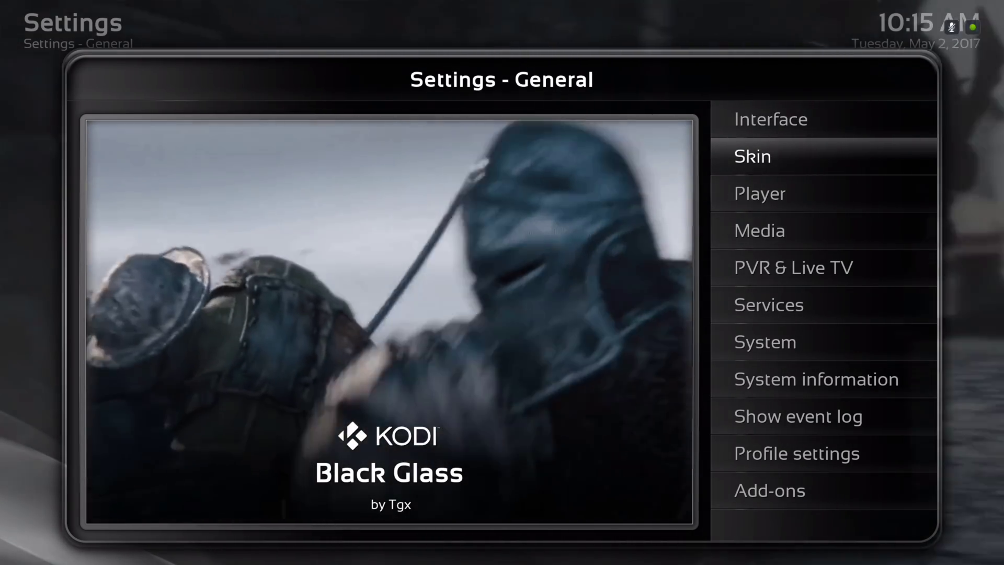
pyautogui.click(760, 193)
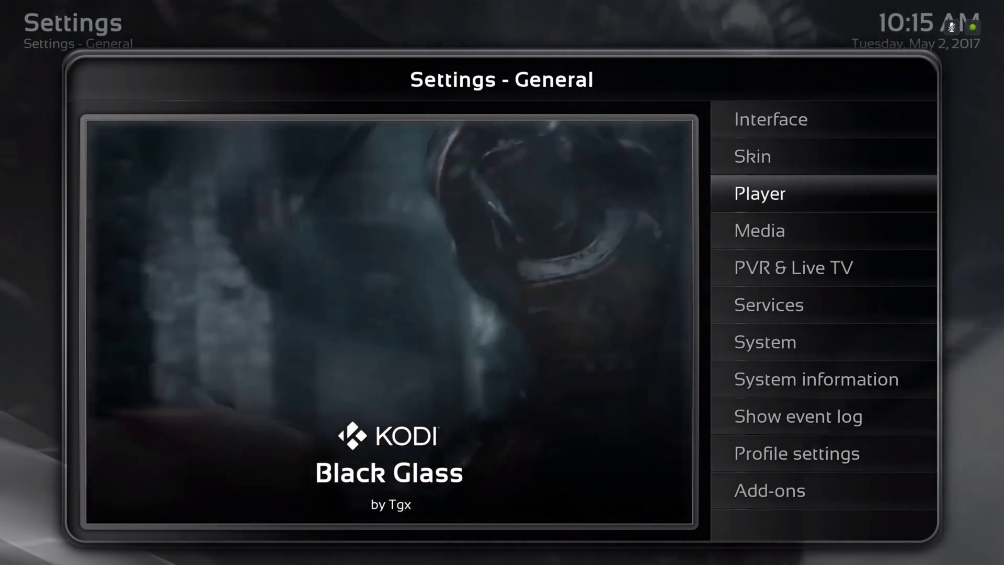
pyautogui.click(759, 230)
pyautogui.click(793, 267)
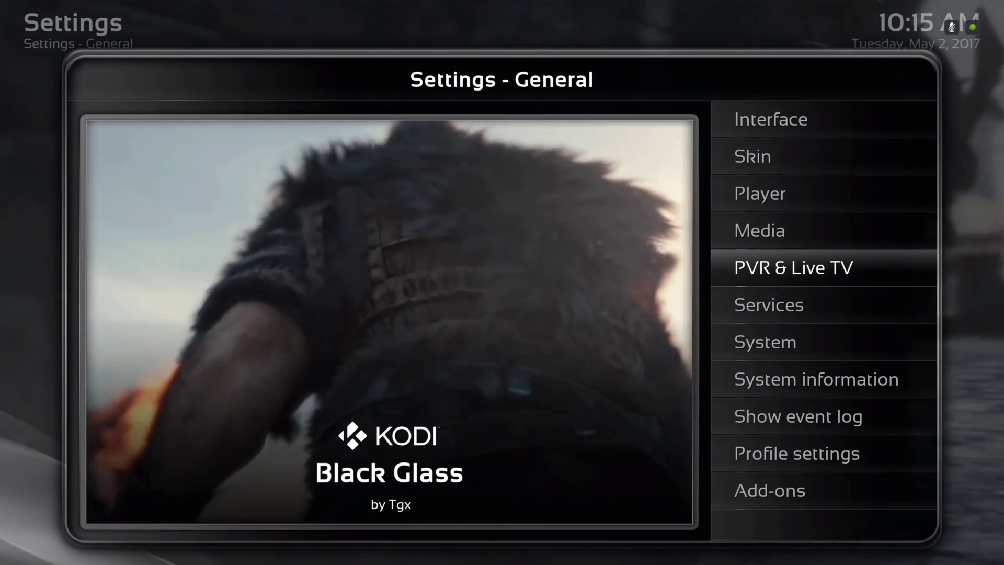
pyautogui.click(769, 305)
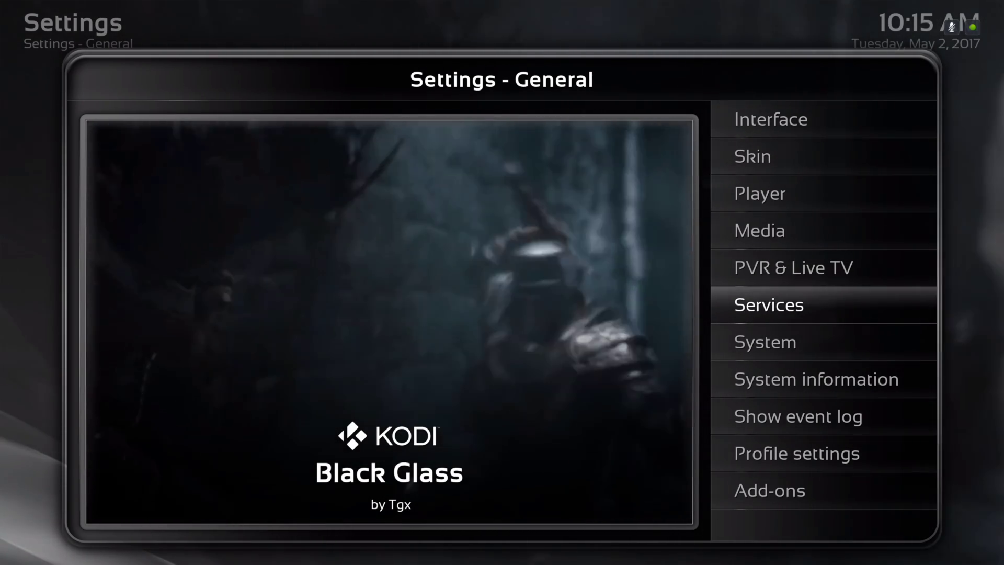
pyautogui.click(765, 342)
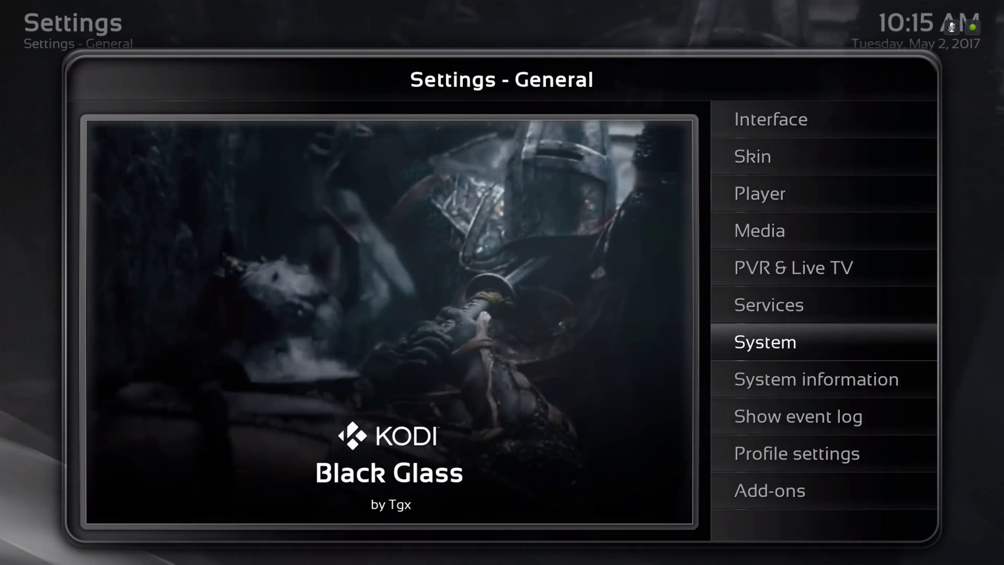
pyautogui.click(816, 380)
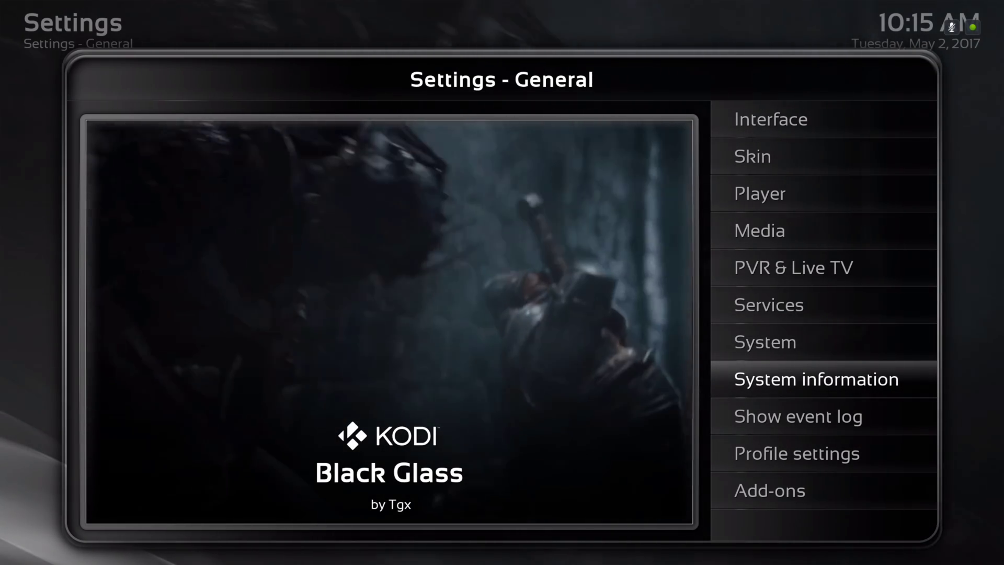
pyautogui.click(798, 416)
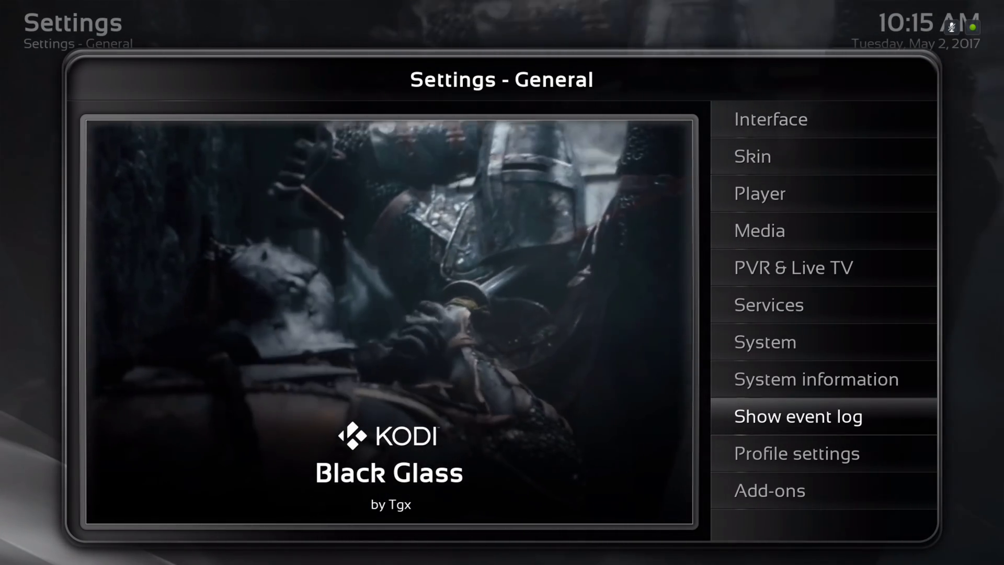
# Continue past Profile settings and Add-ons back to Skin, and open the Black Glass Nova skin settings.
pyautogui.press('Down')
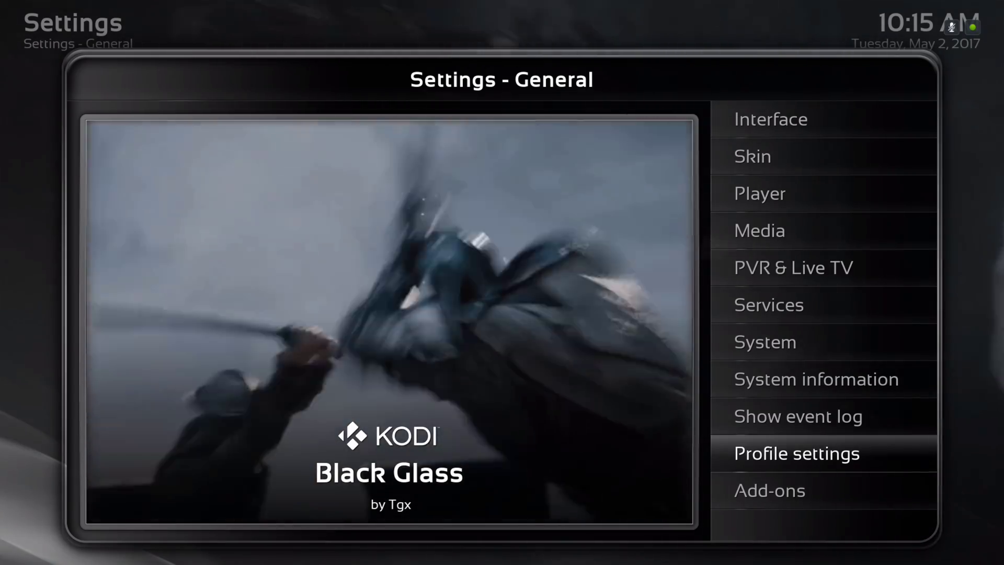
pyautogui.press('Down')
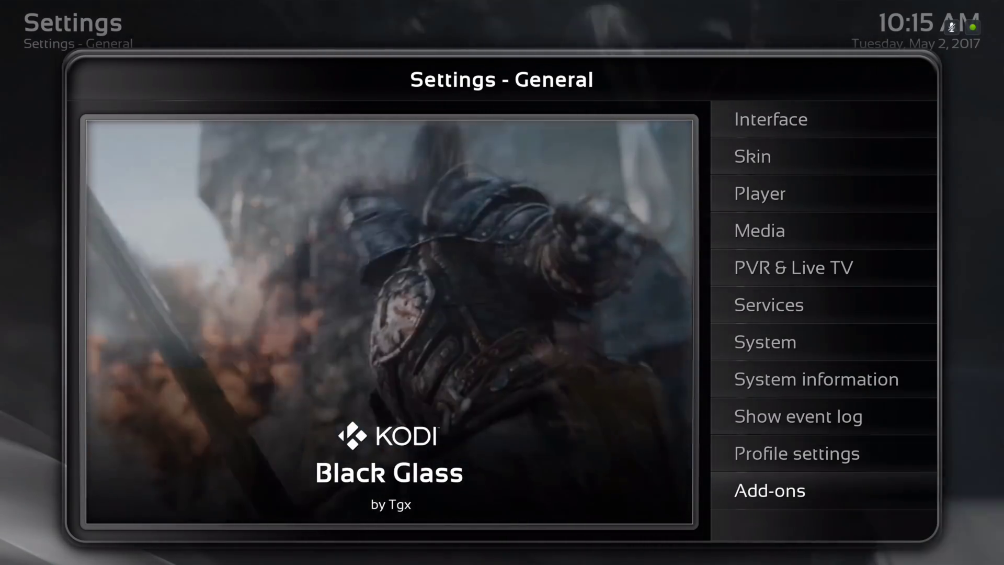
pyautogui.press('Down')
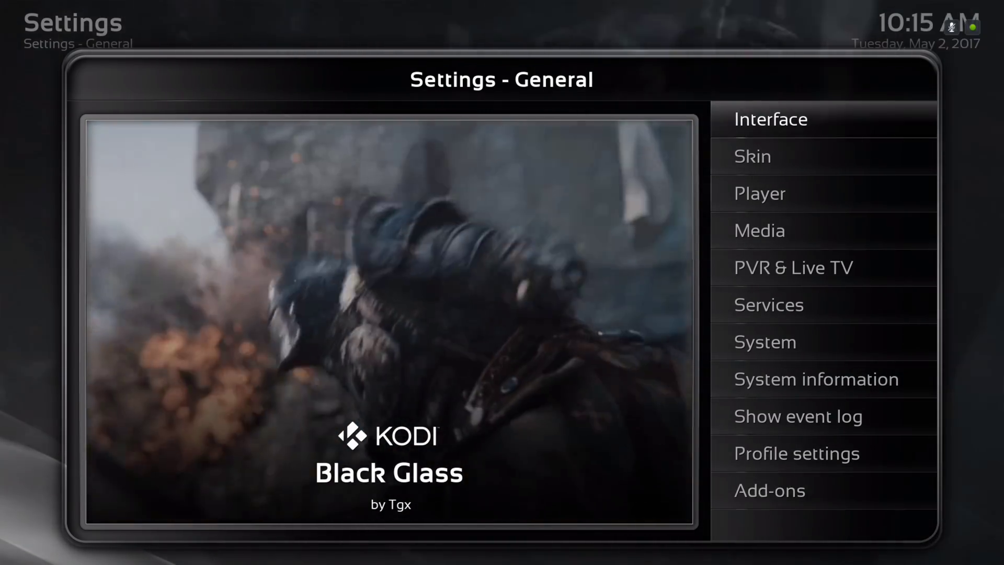
pyautogui.press('Down')
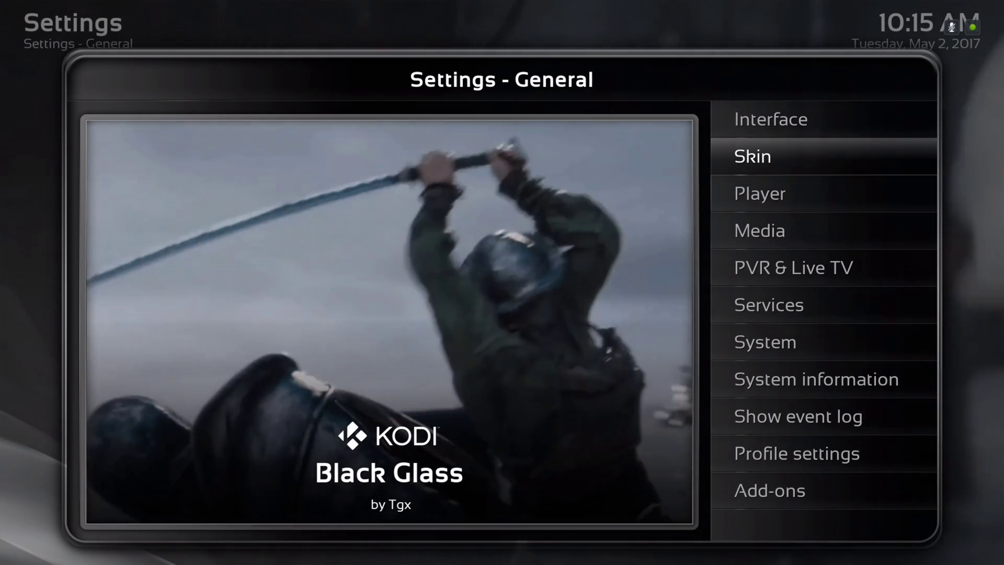
pyautogui.press('Return')
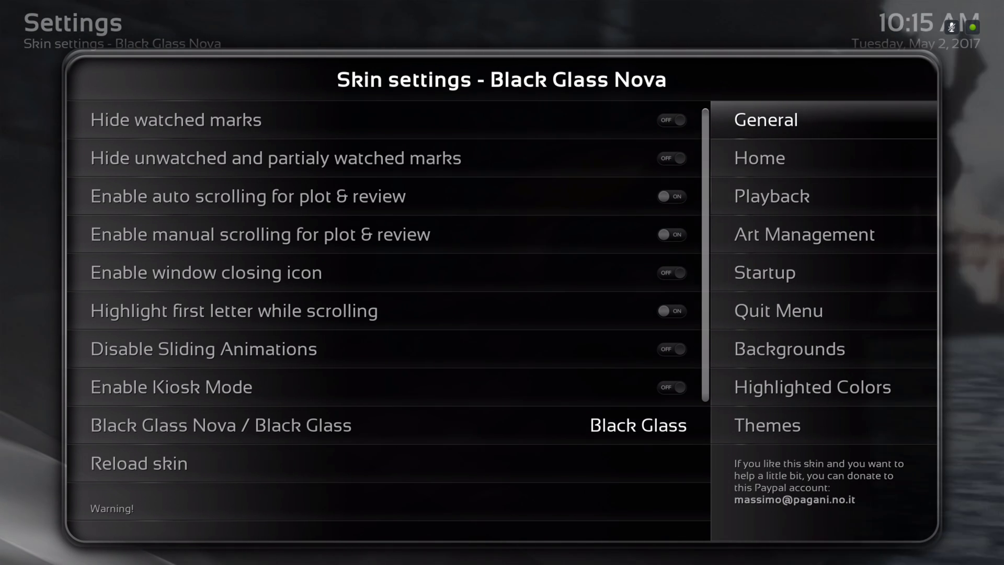
# In the skin's Home section, open 'Customize menu items and widgets'.
pyautogui.click(760, 158)
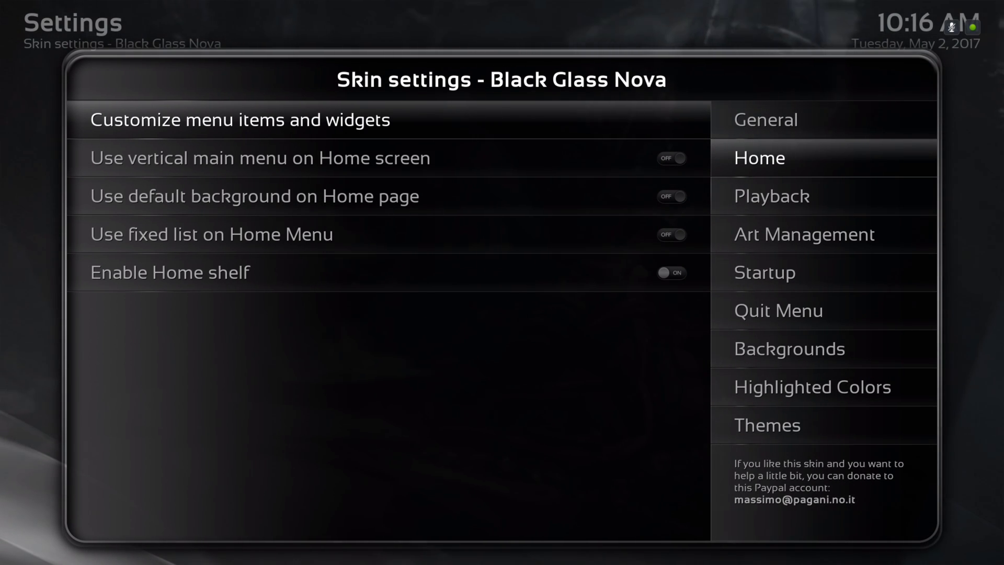
pyautogui.press('Return')
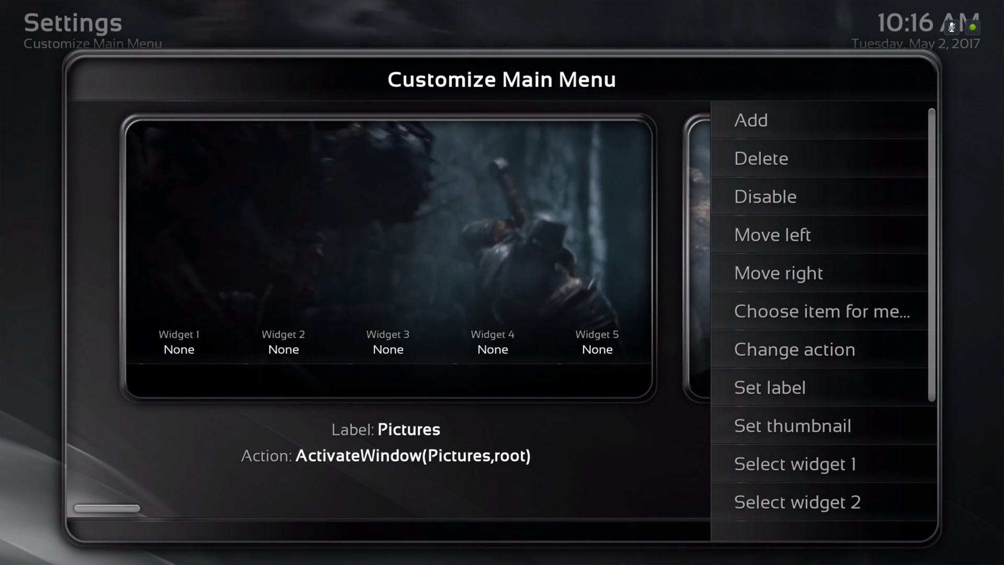
# Focus the Movies menu item and choose 'Select widget 1' to open the widget chooser.
pyautogui.press('Left')
pyautogui.press('Left')
pyautogui.press('Left')
pyautogui.press('Left')
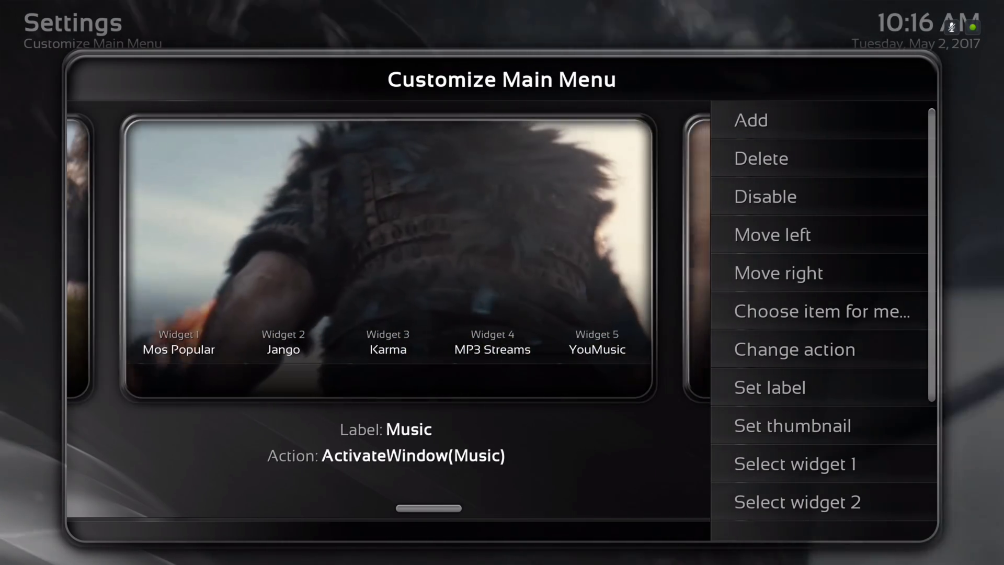
pyautogui.press('Left')
pyautogui.press('Left')
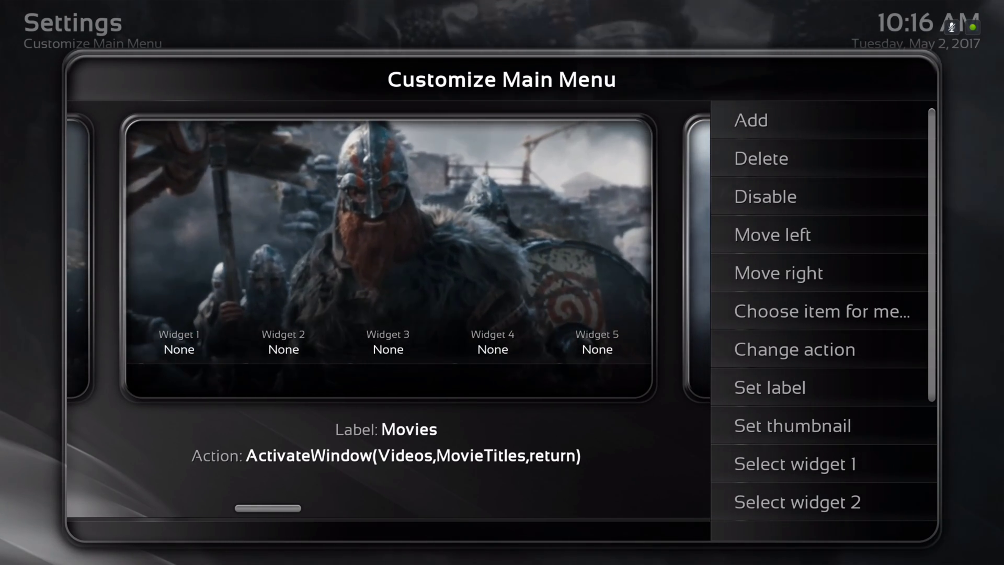
pyautogui.press('Down')
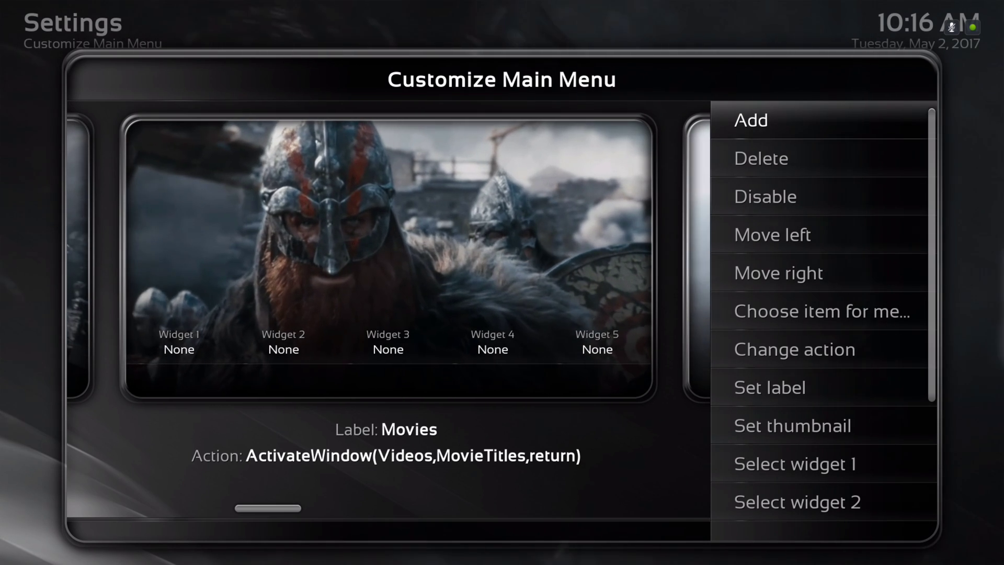
pyautogui.press('Down')
pyautogui.press('Down')
pyautogui.press('Down')
pyautogui.press('Down')
pyautogui.press('Down')
pyautogui.press('Down')
pyautogui.press('Down')
pyautogui.press('Down')
pyautogui.press('Down')
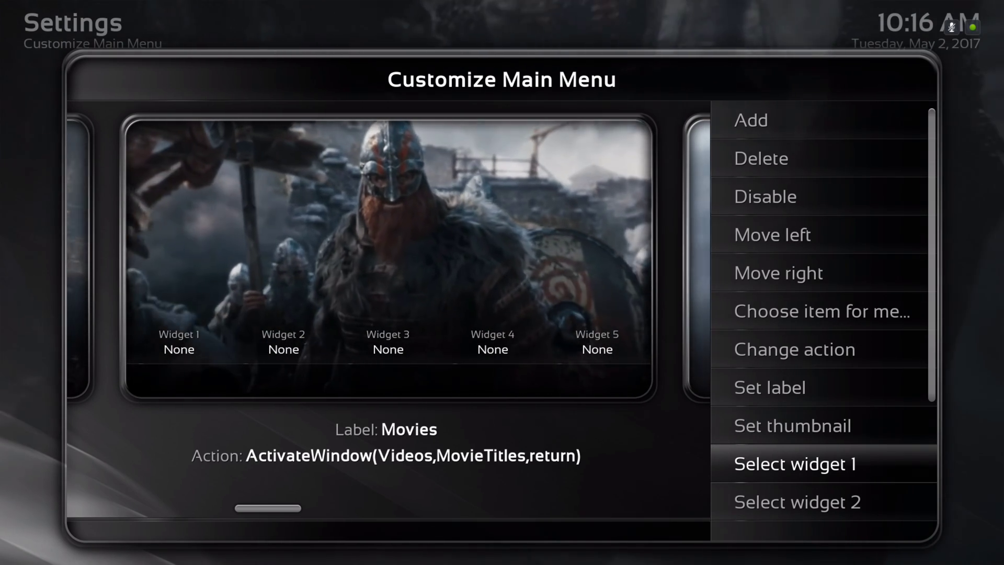
pyautogui.press('Down')
pyautogui.press('Down')
pyautogui.press('Down')
pyautogui.press('Down')
pyautogui.press('Down')
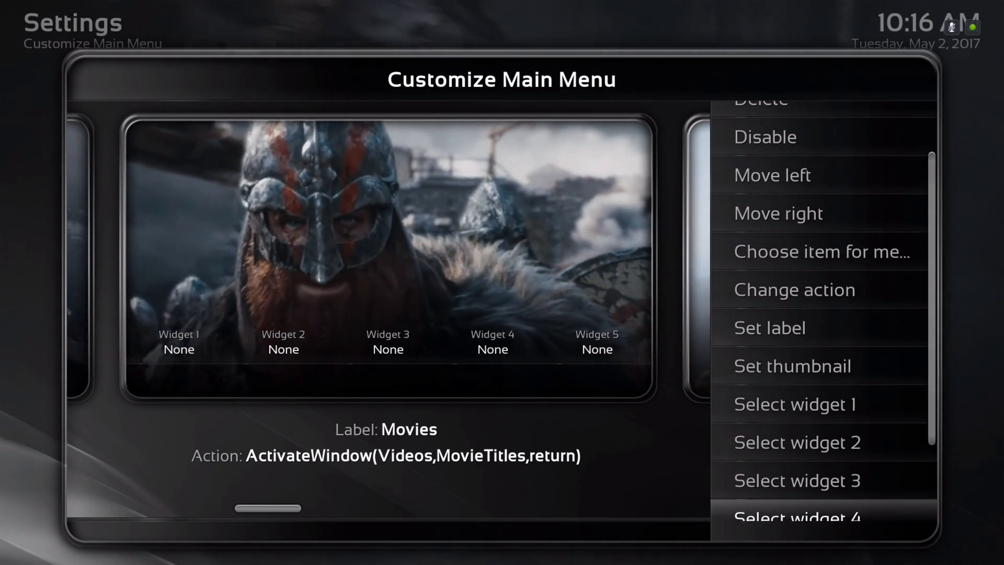
pyautogui.press('Up')
pyautogui.press('Up')
pyautogui.press('Up')
pyautogui.press('Up')
pyautogui.press('Up')
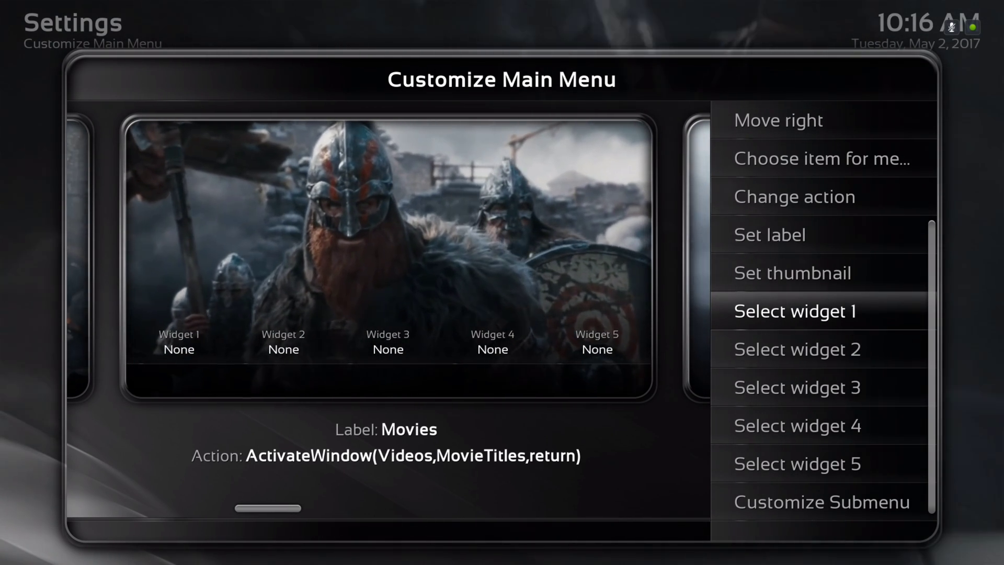
pyautogui.press('Return')
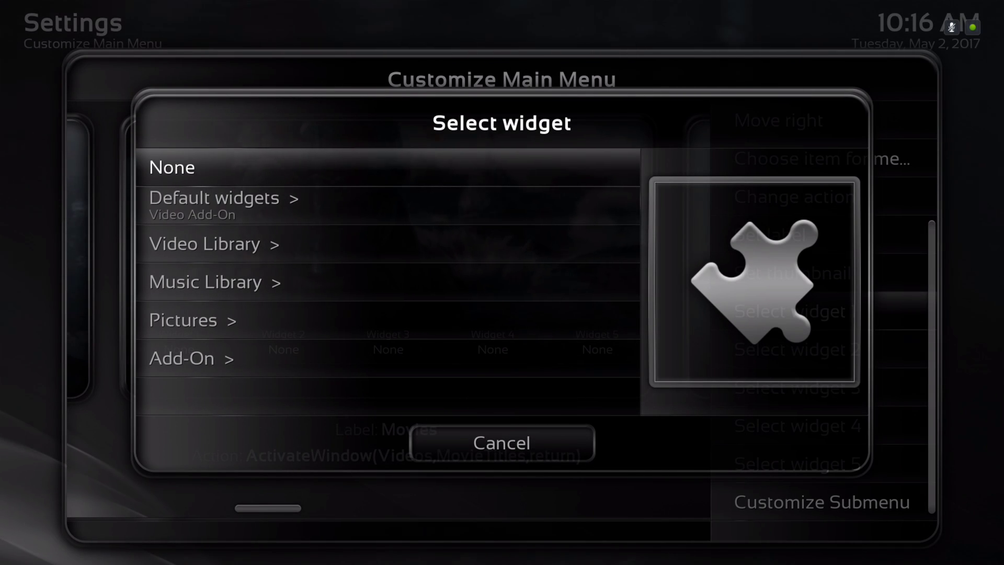
# Go through Add-On widget sources into Video Add-Ons and open the Zen add-on.
pyautogui.press('Down')
pyautogui.press('Down')
pyautogui.press('Down')
pyautogui.press('Return')
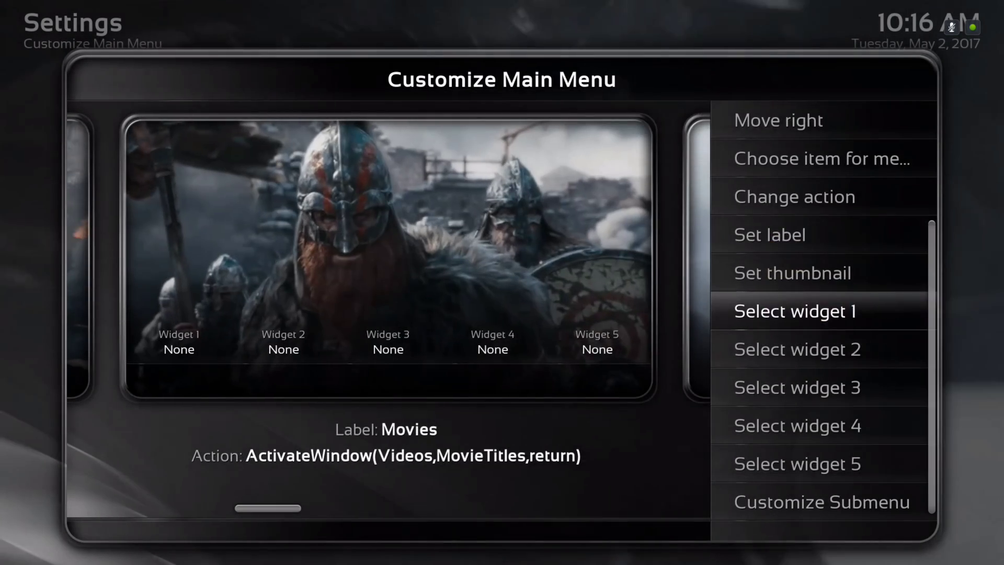
pyautogui.press('Down')
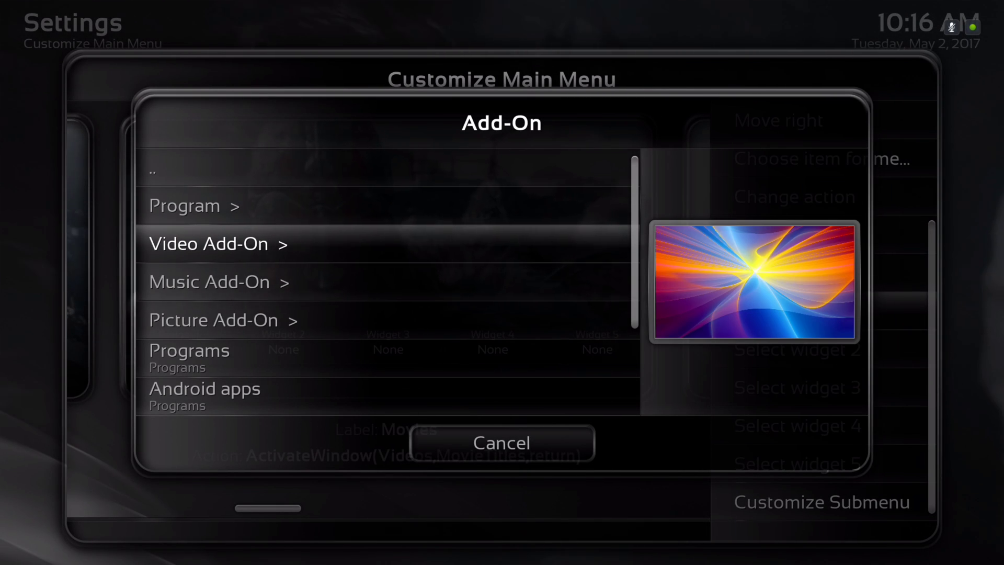
pyautogui.press('Return')
pyautogui.press('Down')
pyautogui.press('Down')
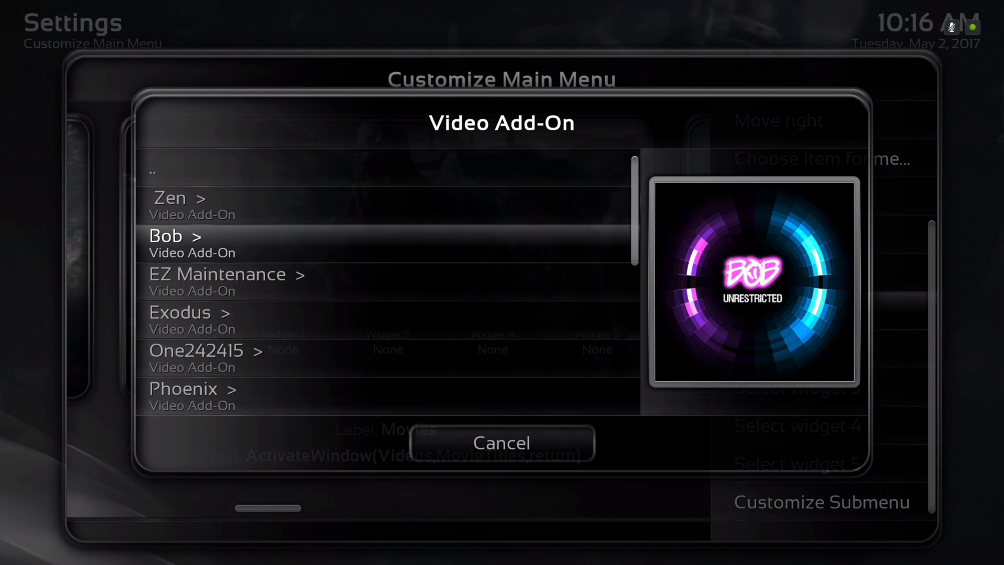
pyautogui.press('Down')
pyautogui.press('Up')
pyautogui.press('Up')
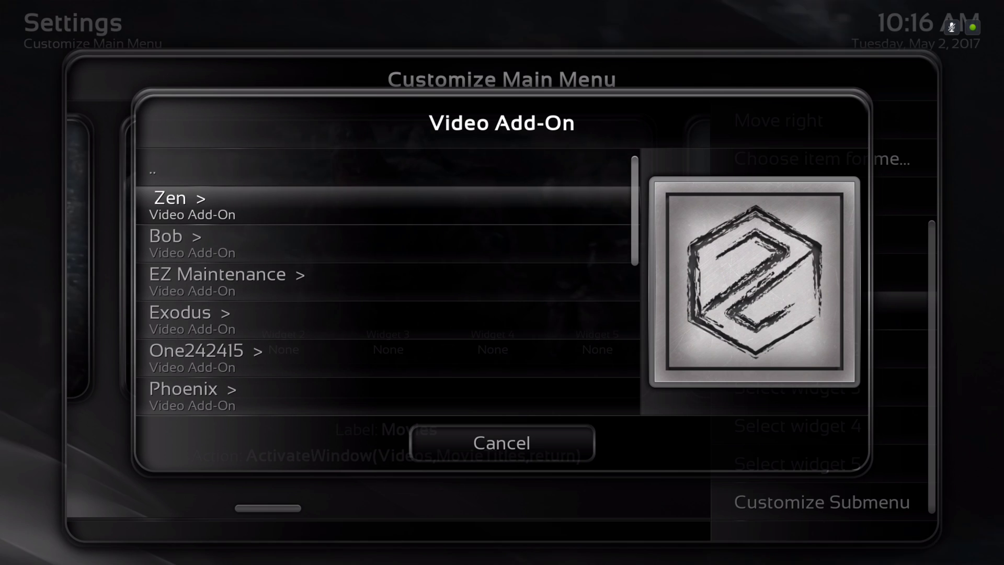
pyautogui.press('Return')
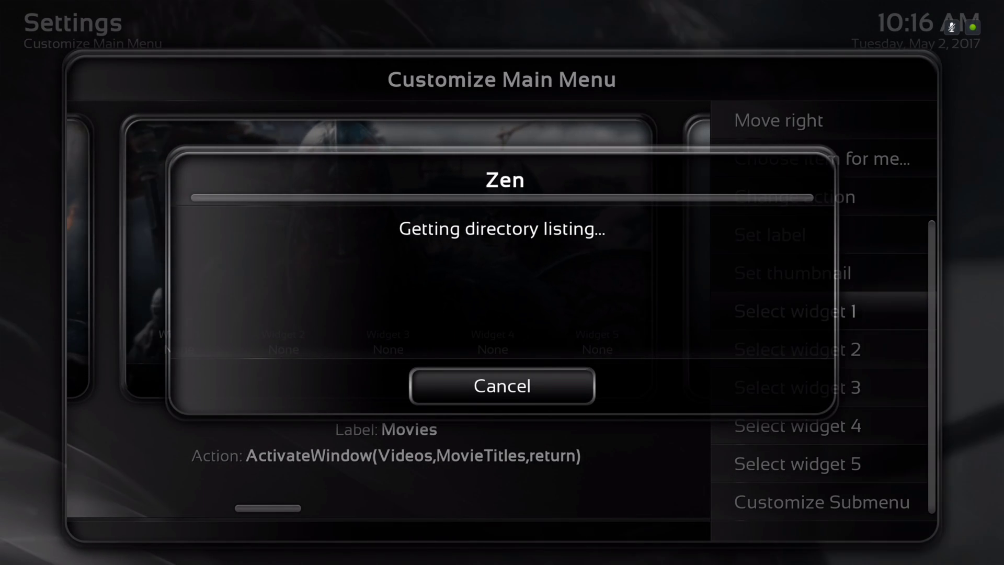
# Open Zen's Movies folder and drill into its New Movies list.
pyautogui.press('Down')
pyautogui.press('Down')
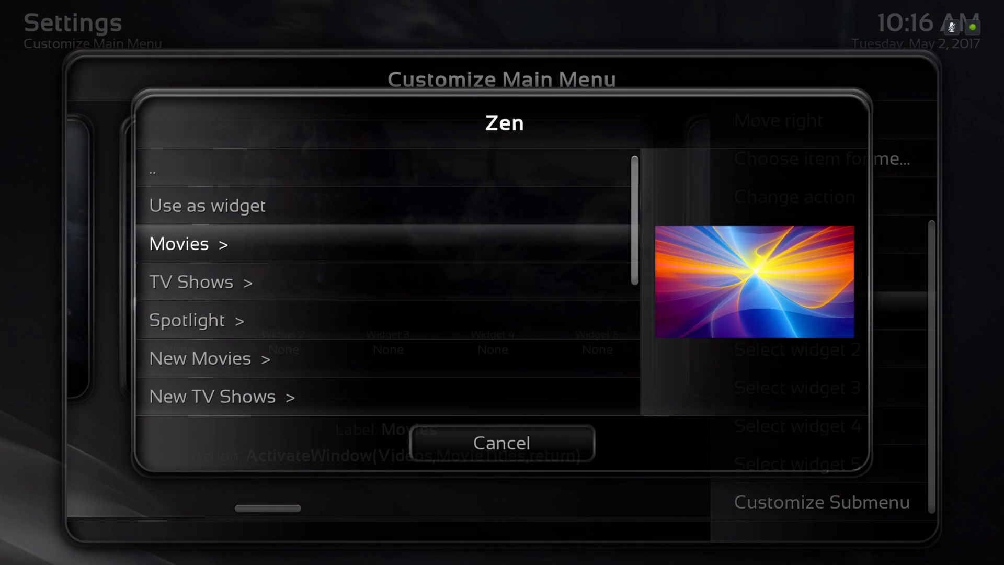
pyautogui.press('Return')
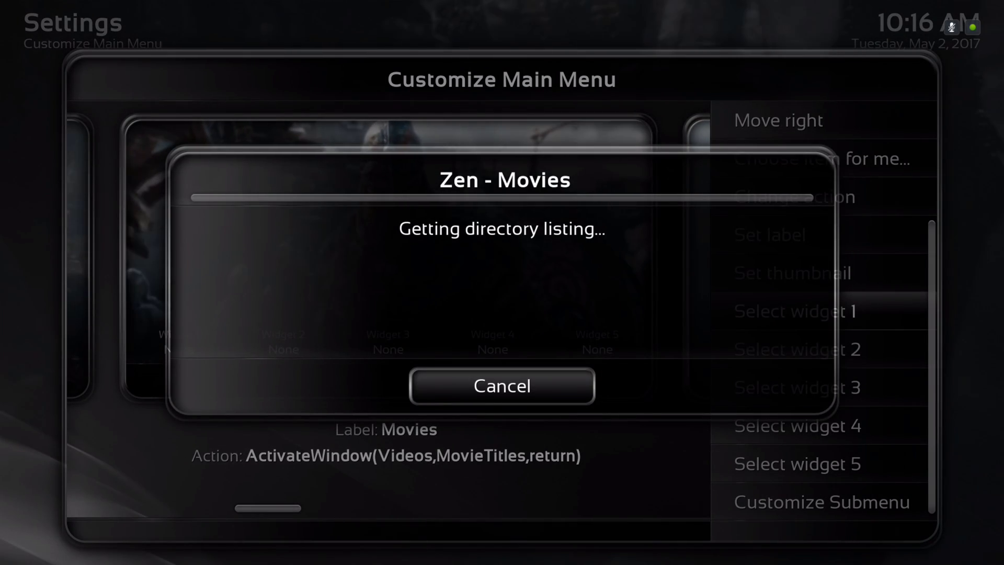
pyautogui.press('Down')
pyautogui.press('Down')
pyautogui.press('Down')
pyautogui.press('Down')
pyautogui.press('Down')
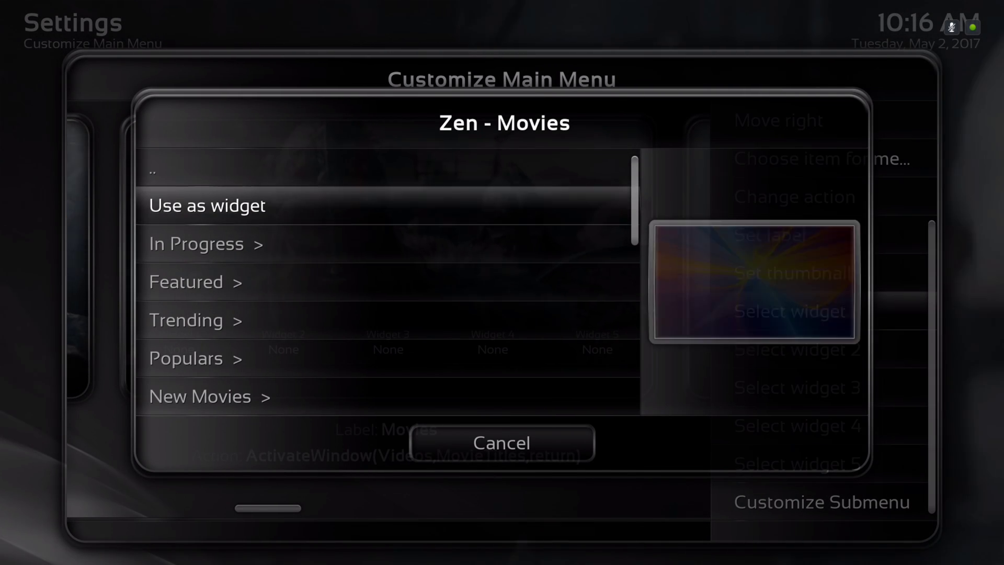
pyautogui.press('Down')
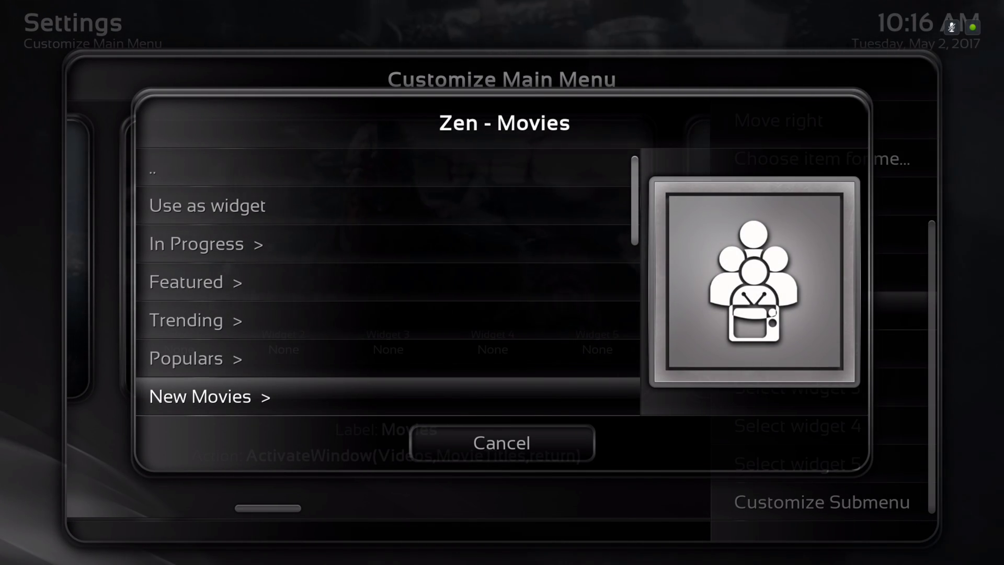
pyautogui.press('Return')
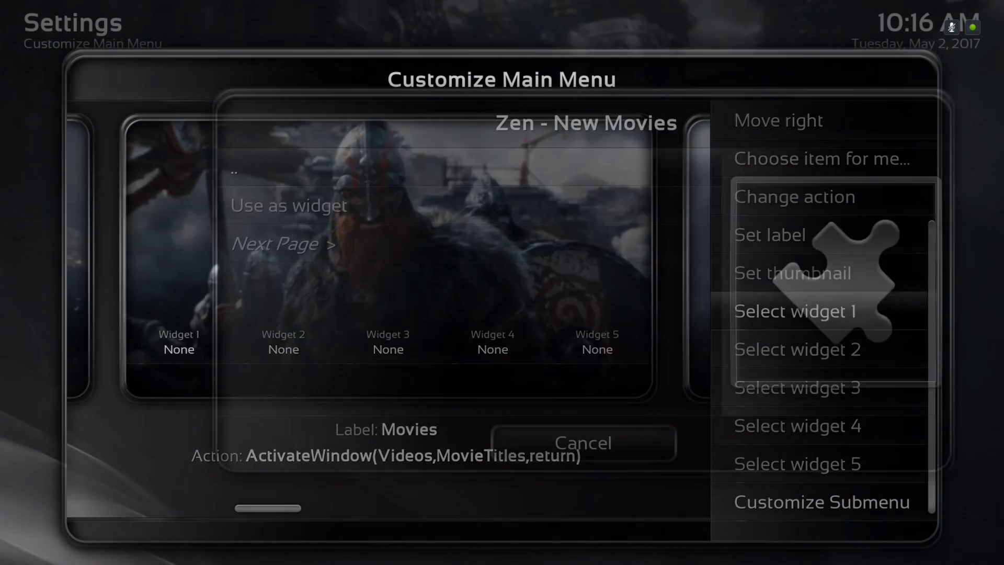
# Use Zen - New Movies as Movies' first widget, keep its title, and exit Customize Main Menu.
pyautogui.press('Return')
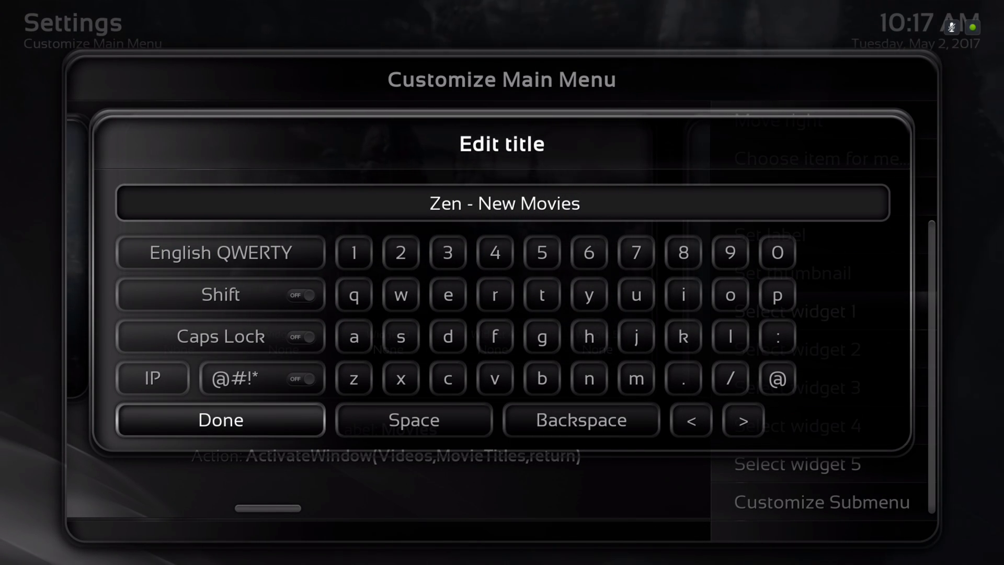
pyautogui.press('Return')
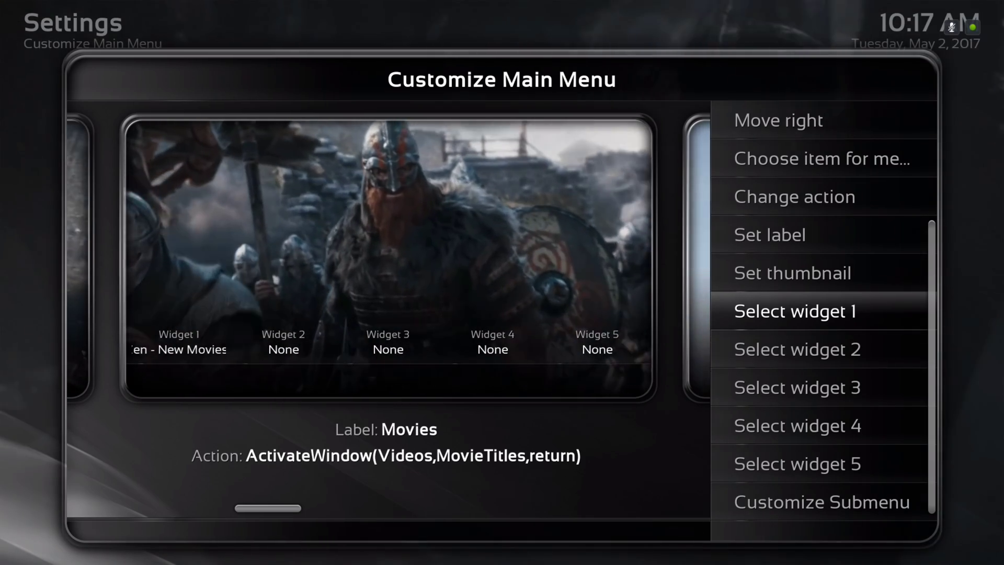
pyautogui.press('Escape')
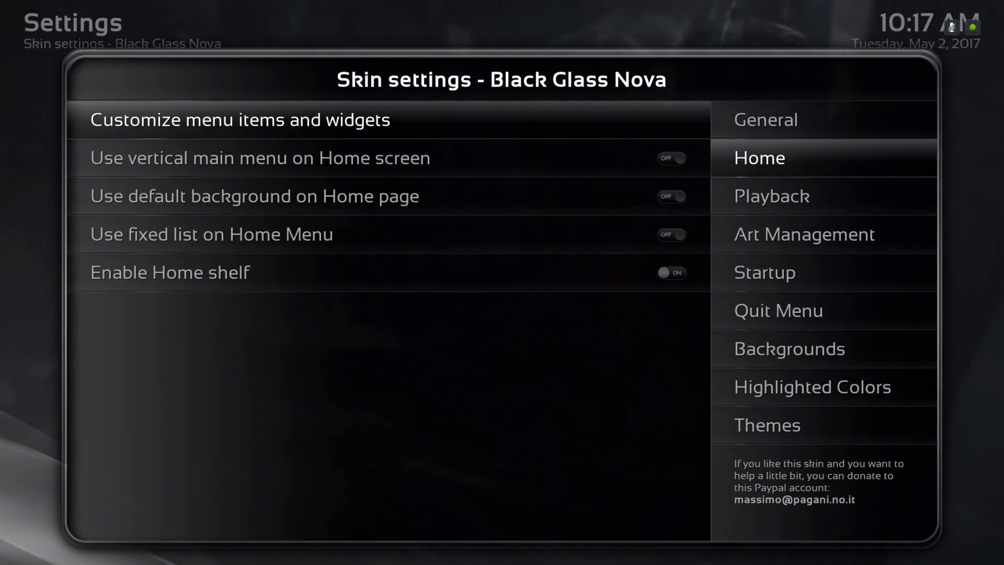
# Exit the Black Glass Nova skin settings so Skin Shortcuts rebuilds the home menu.
pyautogui.press('Escape')
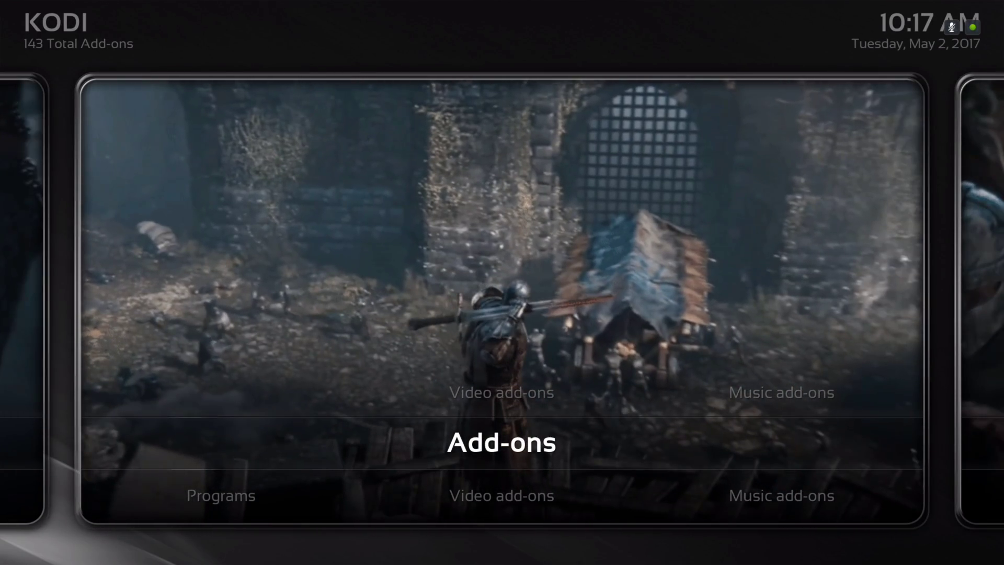
# Open the Zen - New Movies widget under the Movies home item, browse its posters, then return home.
pyautogui.press('Right')
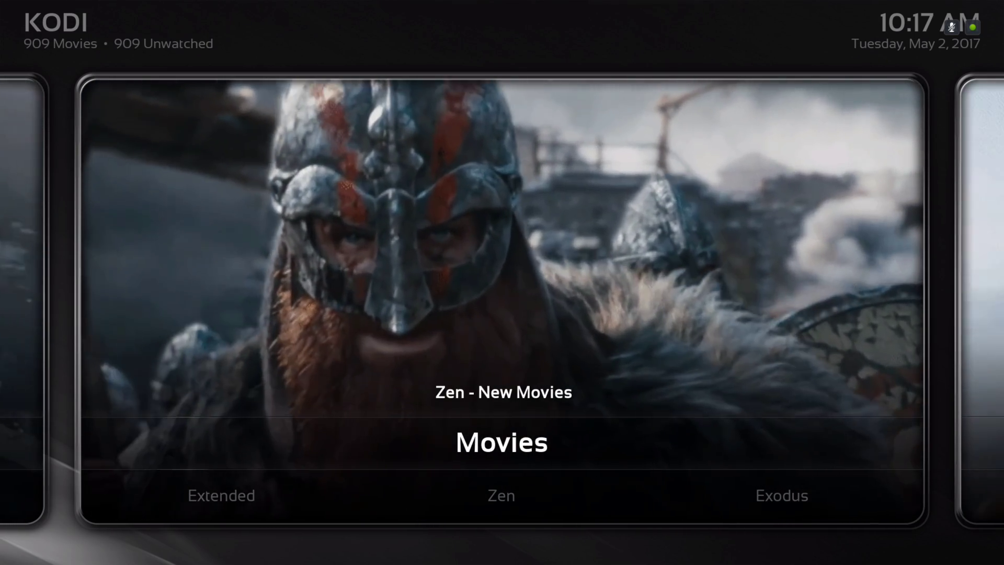
pyautogui.press('Up')
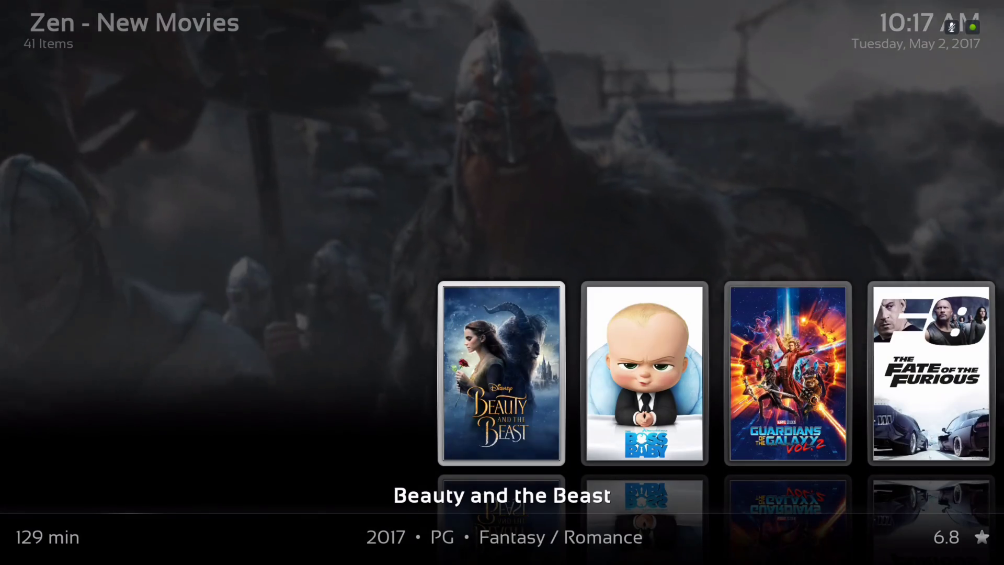
pyautogui.press('Right')
pyautogui.press('Right')
pyautogui.press('Right')
pyautogui.press('Right')
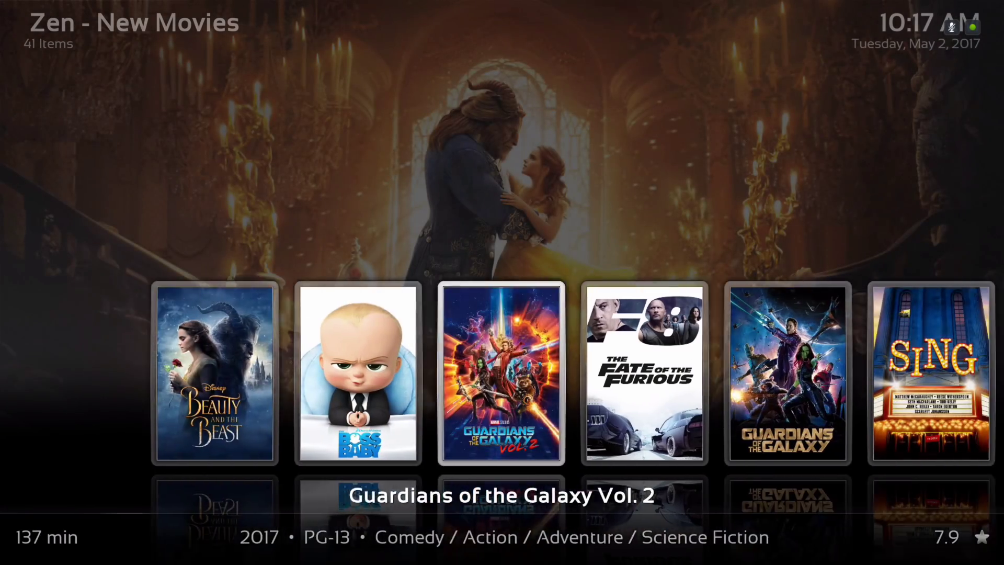
pyautogui.press('Left')
pyautogui.press('Left')
pyautogui.press('Left')
pyautogui.press('Right')
pyautogui.press('Right')
pyautogui.press('Right')
pyautogui.press('Right')
pyautogui.press('Right')
pyautogui.press('Right')
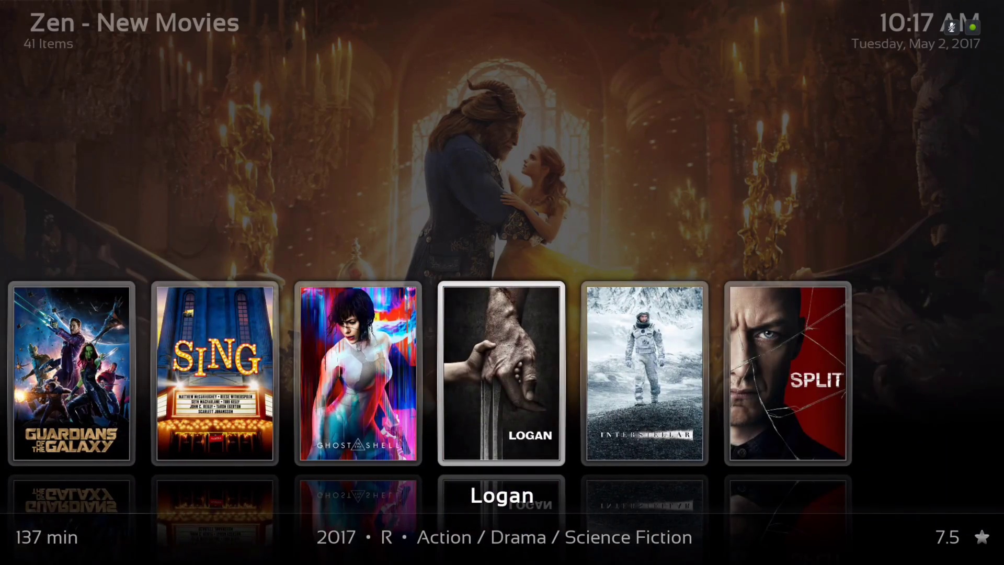
pyautogui.press('Left')
pyautogui.press('Left')
pyautogui.press('Left')
pyautogui.press('Left')
pyautogui.press('Left')
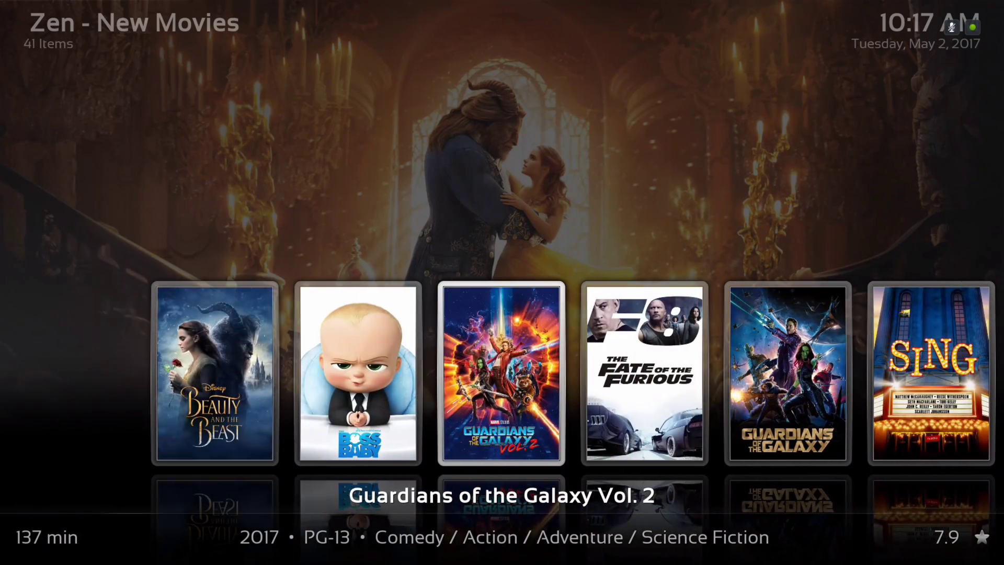
pyautogui.press('Left')
pyautogui.press('Escape')
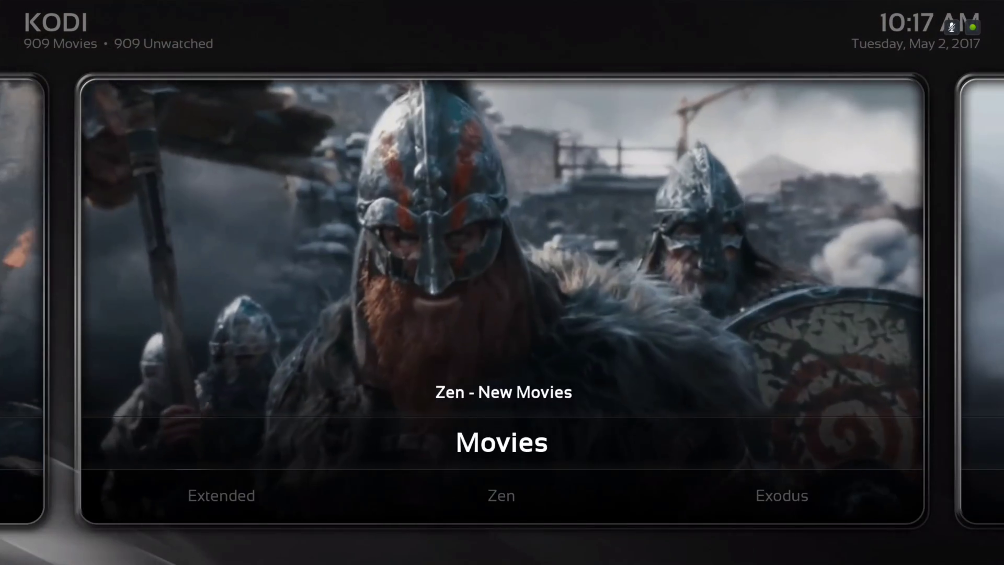